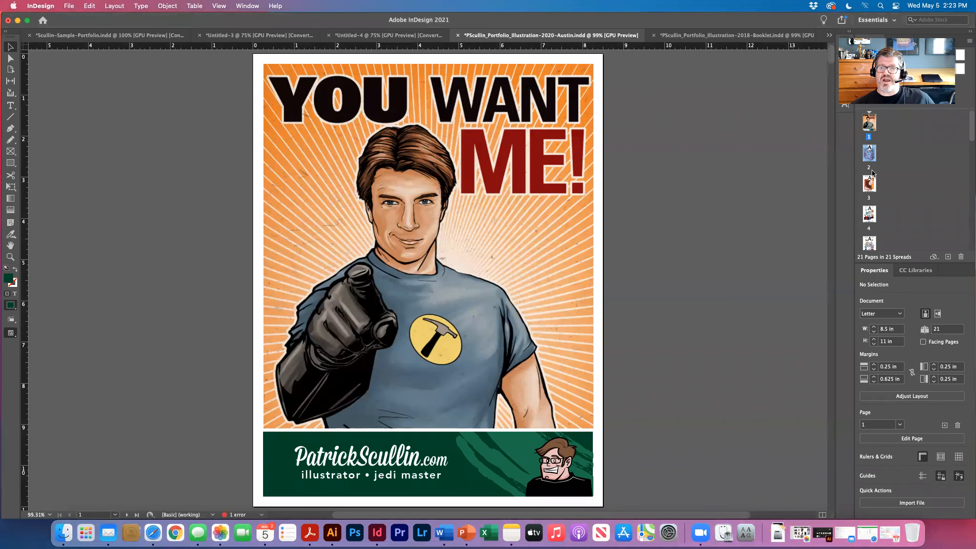
- Check portfolio page 3 and the cover, then view 2018 booklet spreads 2–3, 6–7 and 16–17
double_click(869, 184)
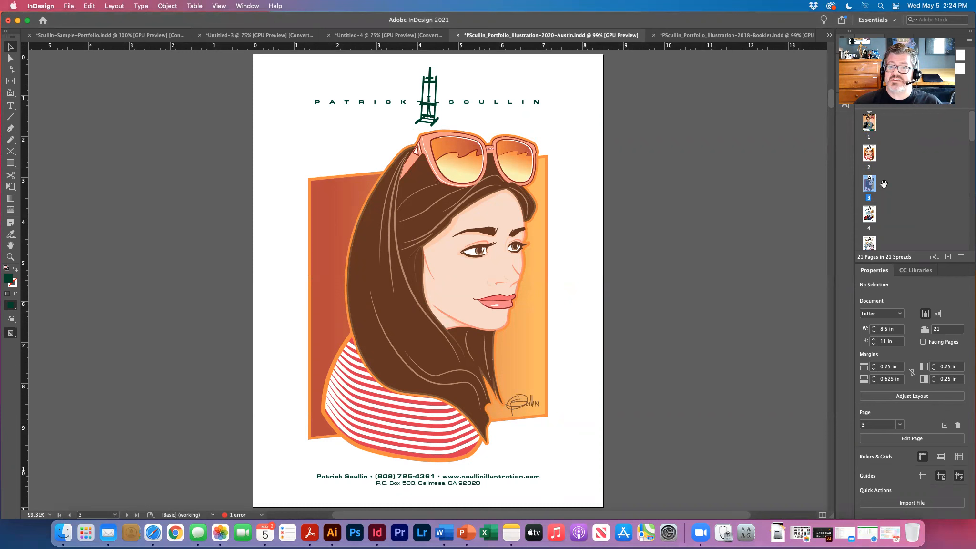
double_click(868, 125)
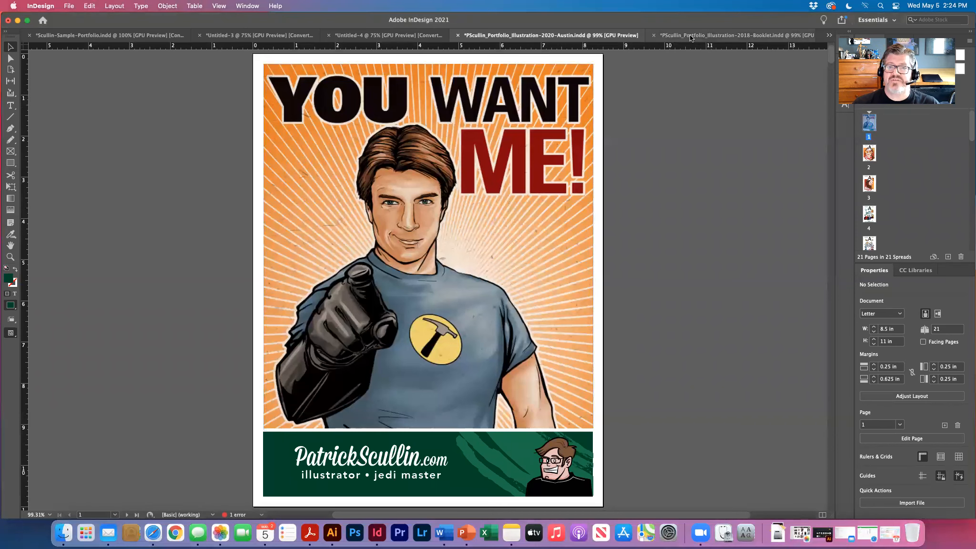
key("ctrl+Tab")
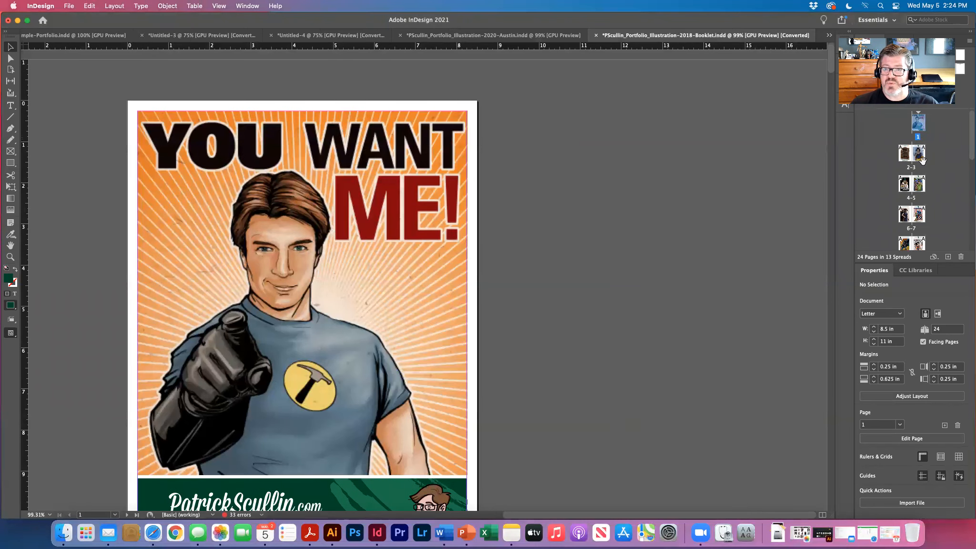
double_click(906, 153)
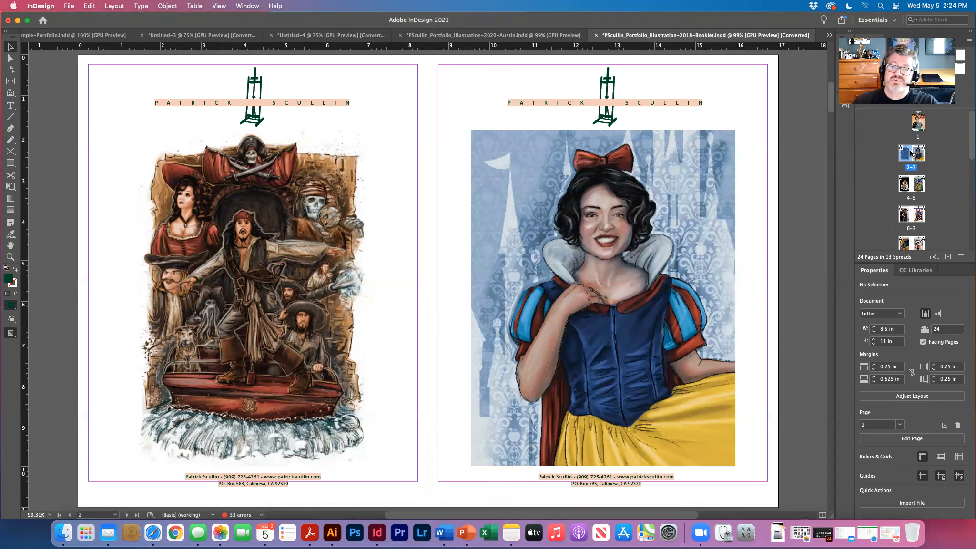
double_click(906, 219)
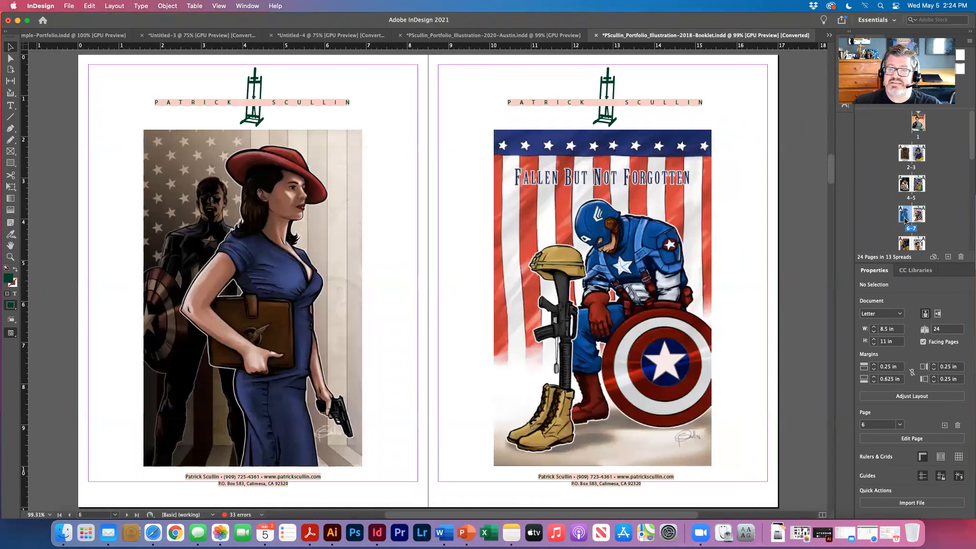
scroll(970, 143, "down", 10)
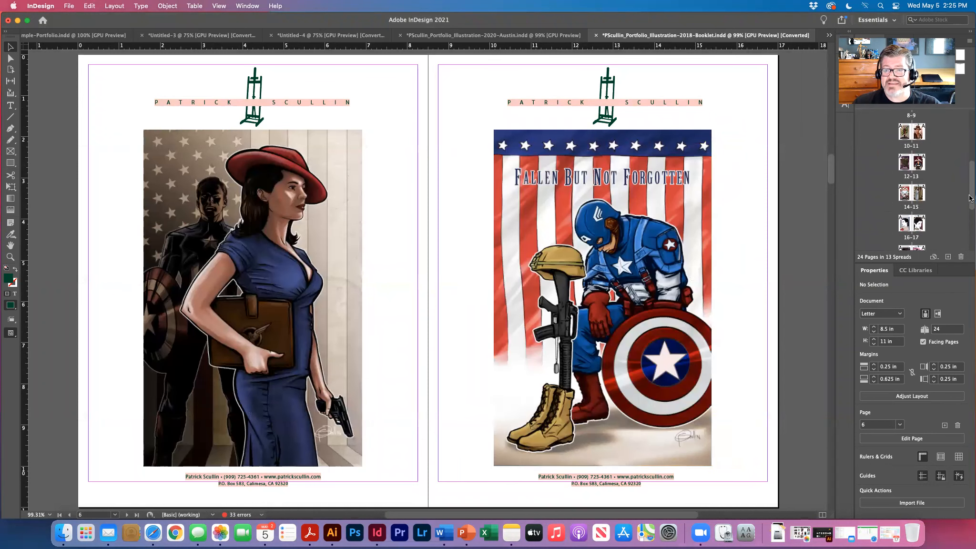
scroll(966, 226, "up", 2)
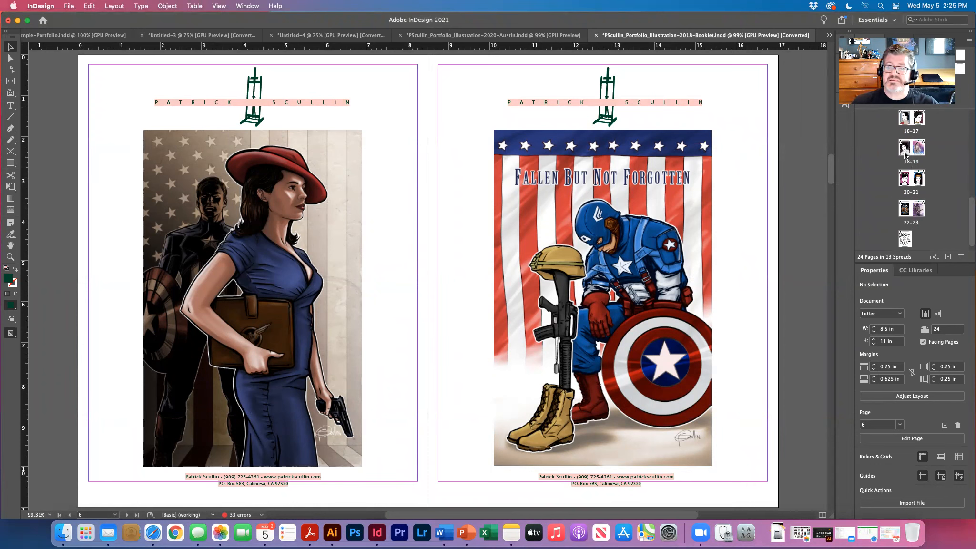
double_click(906, 120)
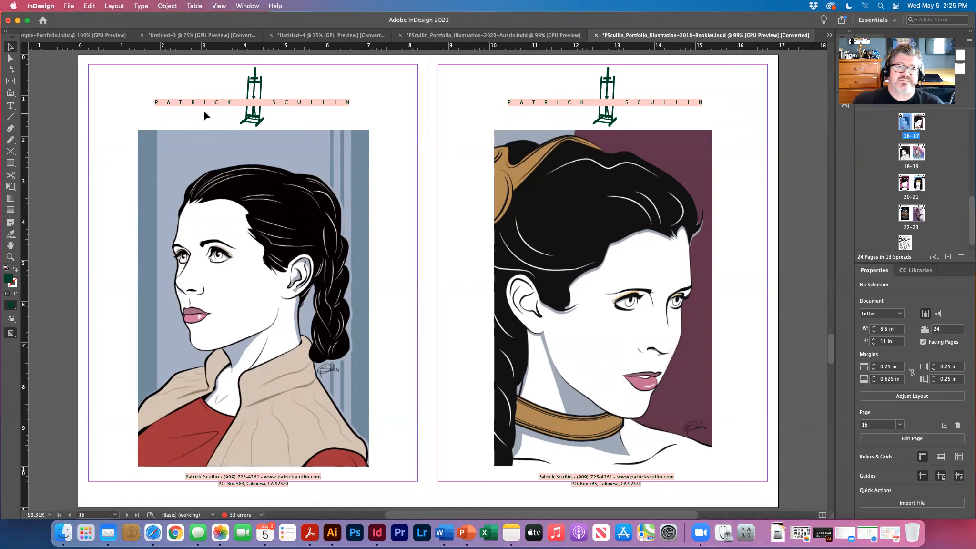
- Switch to the Untitled-4 template, fit page 1, then go to back-cover page 12
left_click(184, 35)
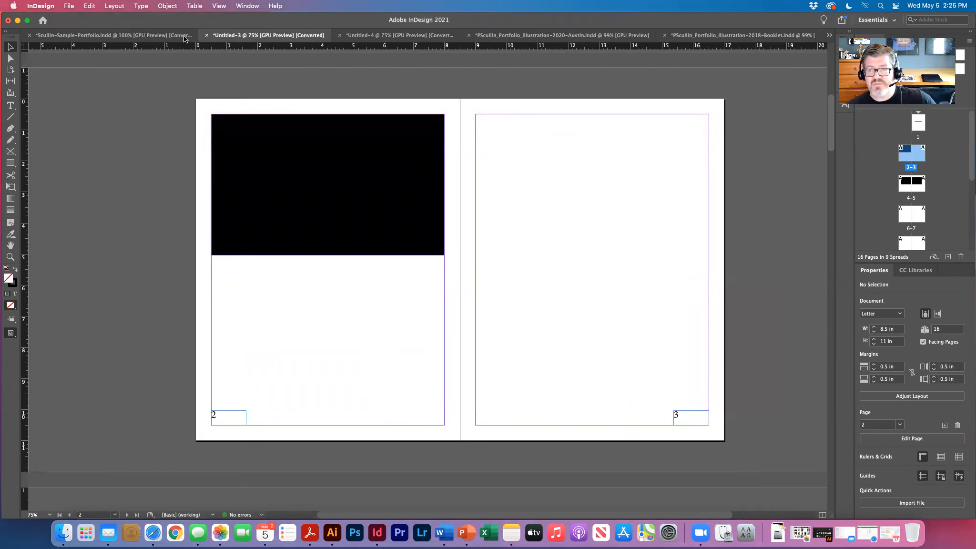
left_click(348, 37)
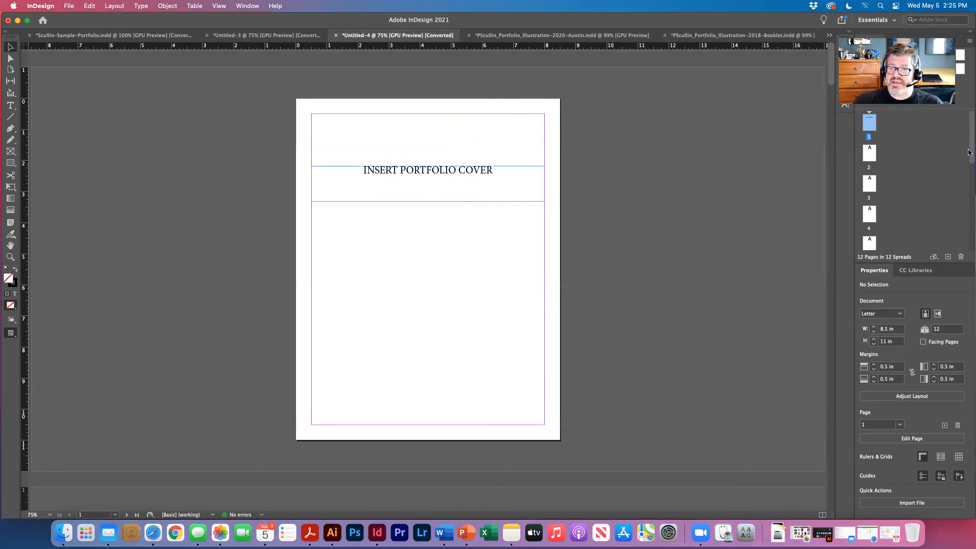
scroll(969, 152, "down", 3)
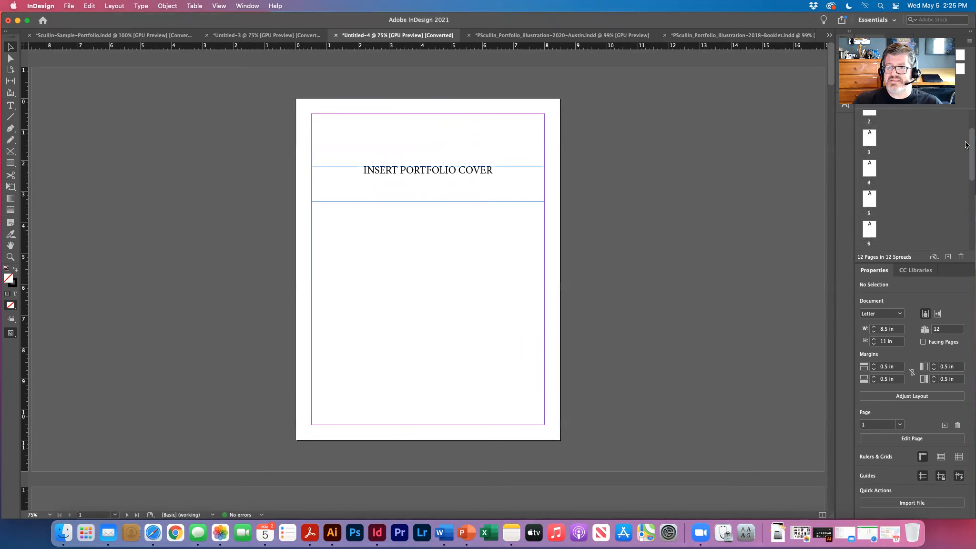
scroll(967, 145, "up", 3)
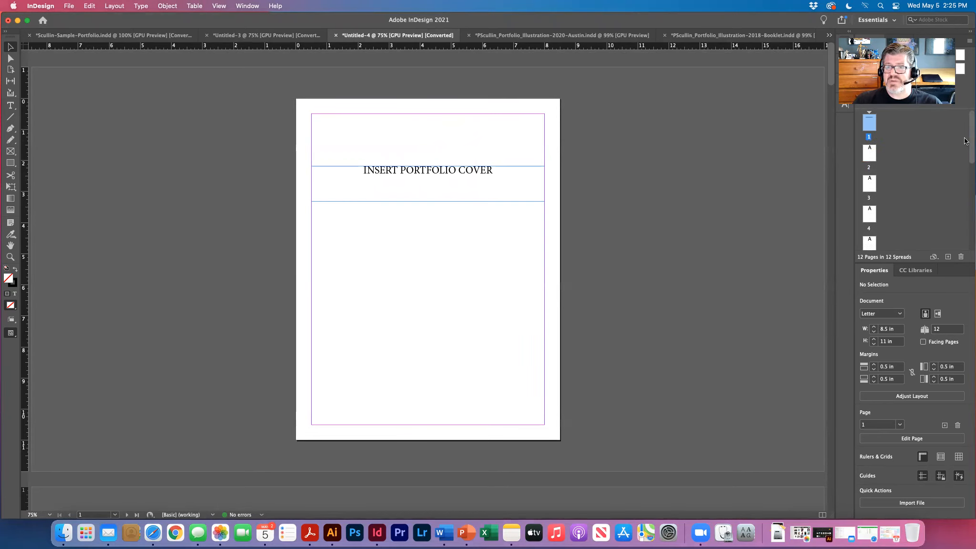
double_click(868, 125)
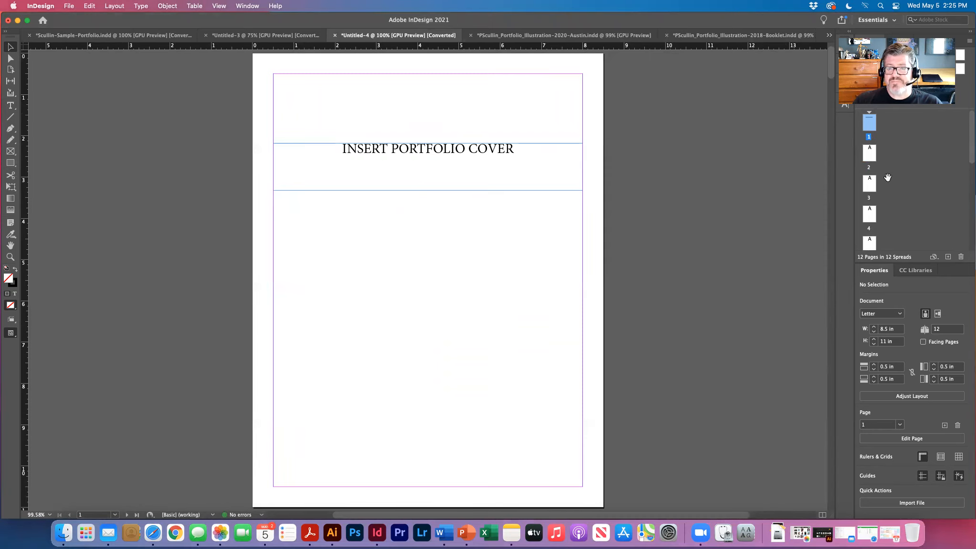
scroll(885, 177, "down", 5)
double_click(869, 228)
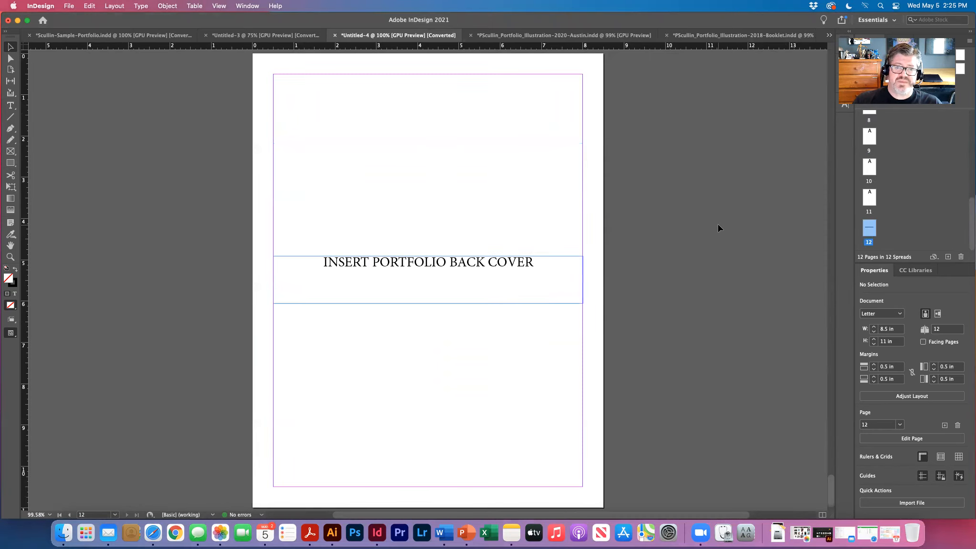
scroll(925, 190, "up", 5)
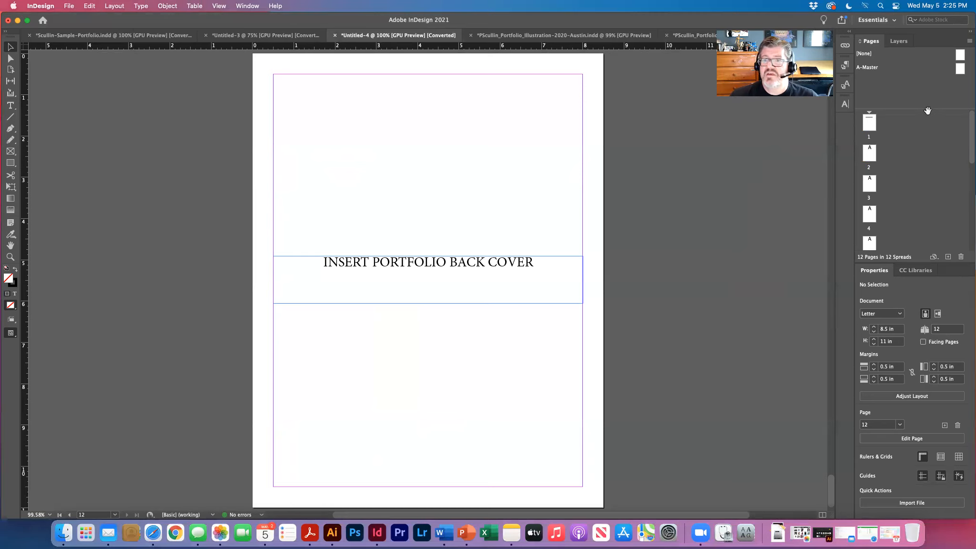
- On A-Master, draw a large image frame across the upper page and a thin bottom-margin rectangle
double_click(960, 70)
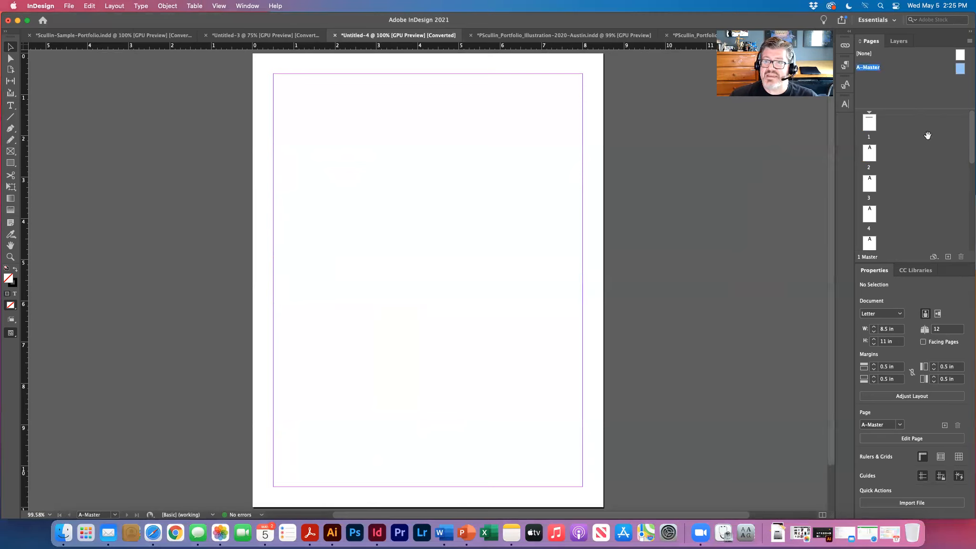
left_click(10, 151)
left_click_drag(273, 104, 583, 380)
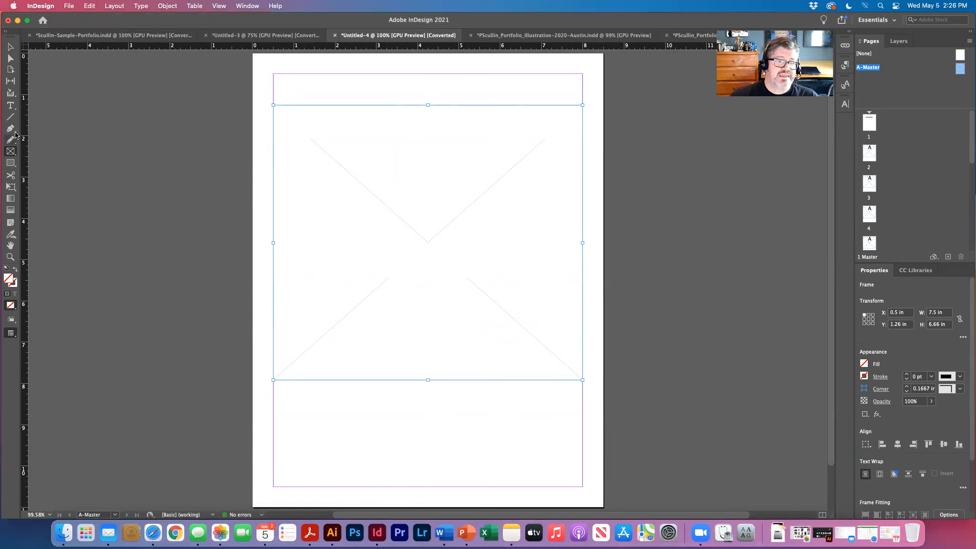
left_click(12, 163)
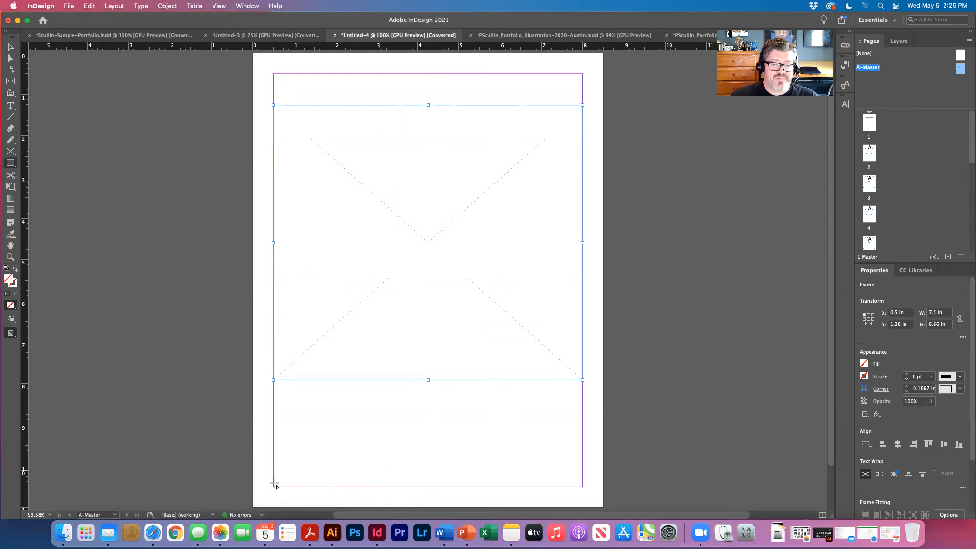
mouse_move(274, 486)
left_mouse_down()
mouse_move(288, 475)
mouse_move(583, 458)
left_mouse_up()
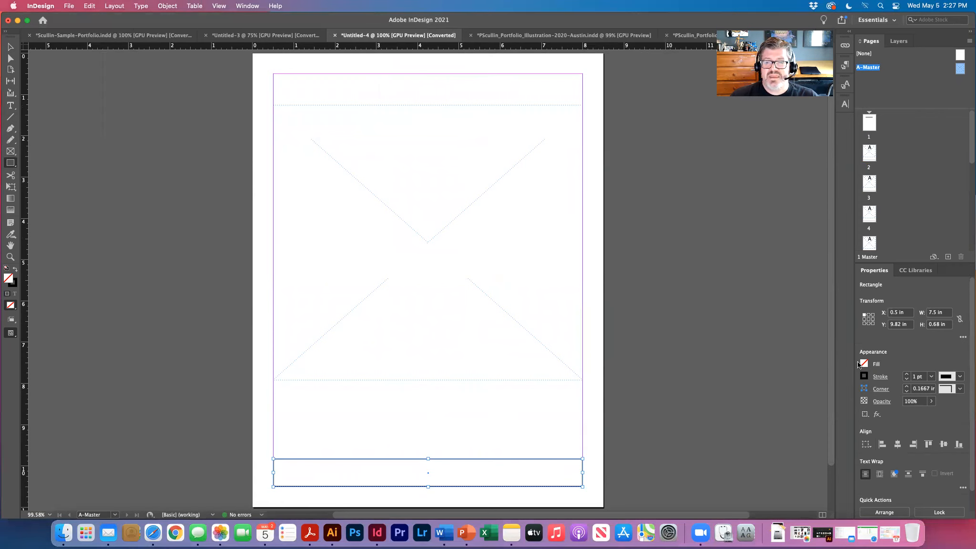
- Fill the bottom bar with the green swatch and remove its outline
left_click(859, 364)
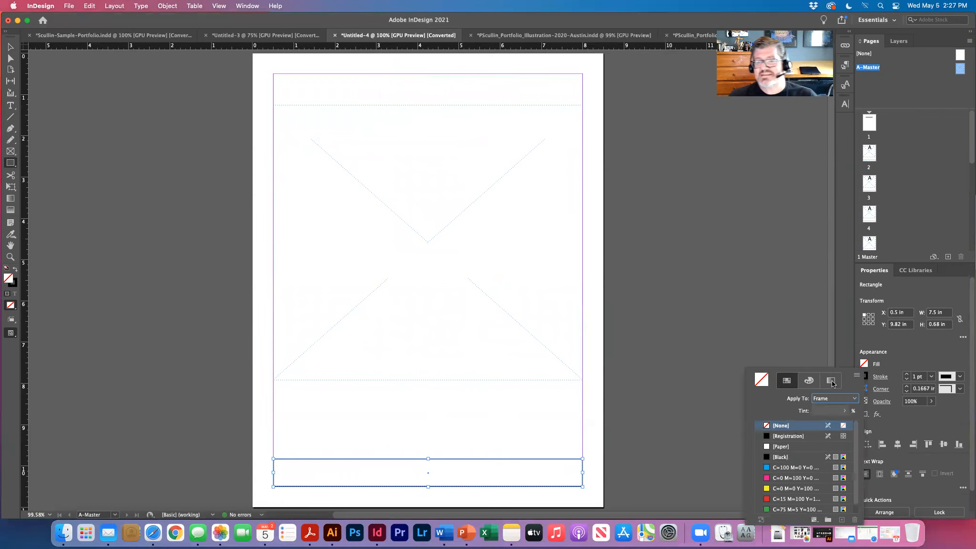
left_click(794, 509)
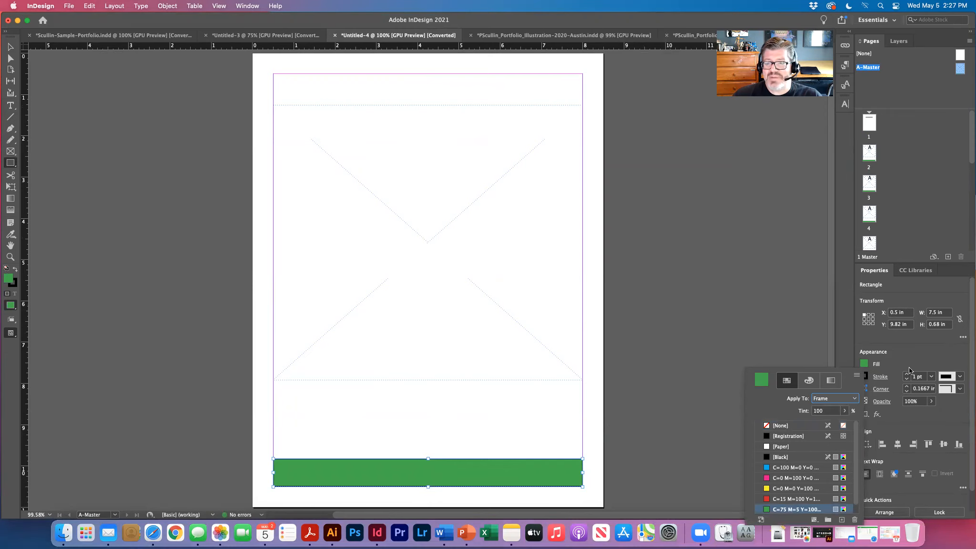
left_click(866, 377)
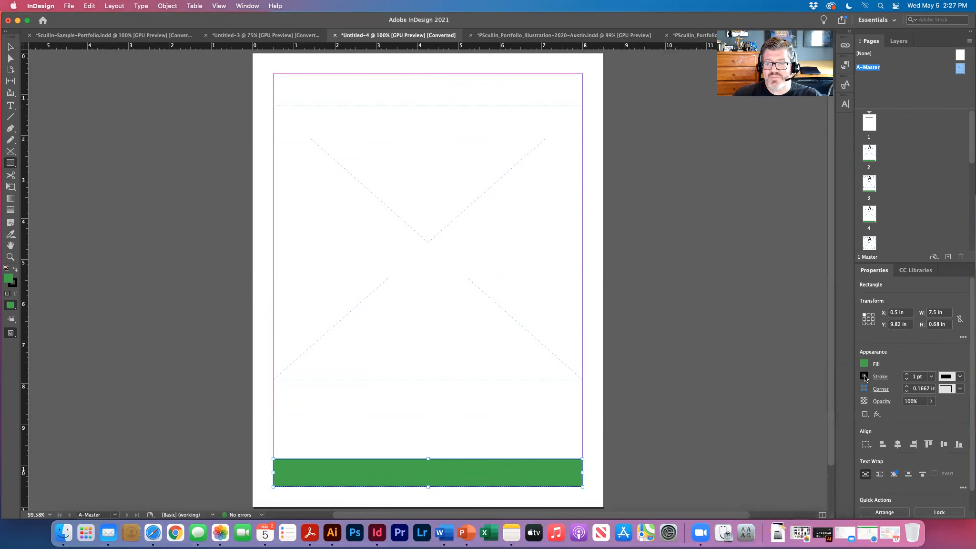
left_click(865, 377)
left_click(892, 439)
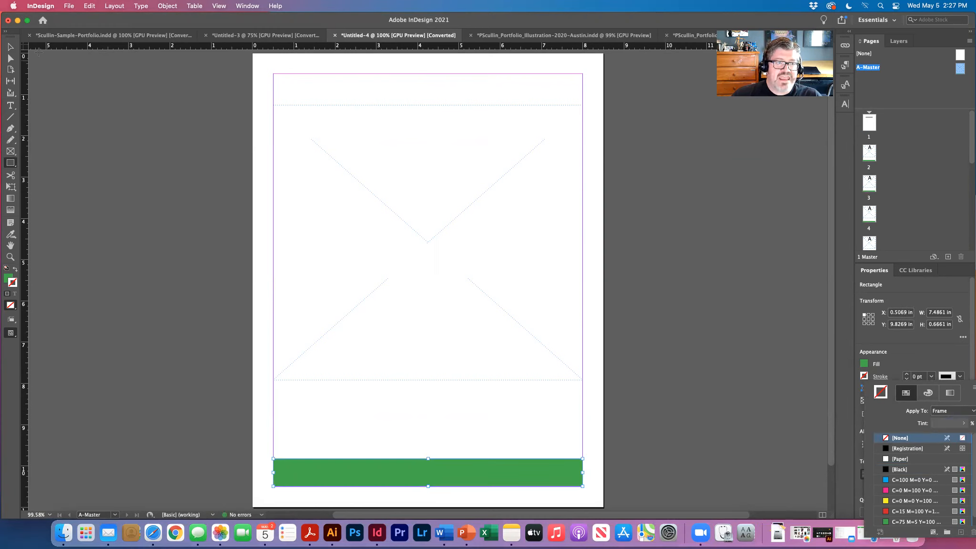
left_click(196, 253)
- Lower the green bar's top edge so the bar is about 0.49 in tall
left_click(430, 460)
key("Escape")
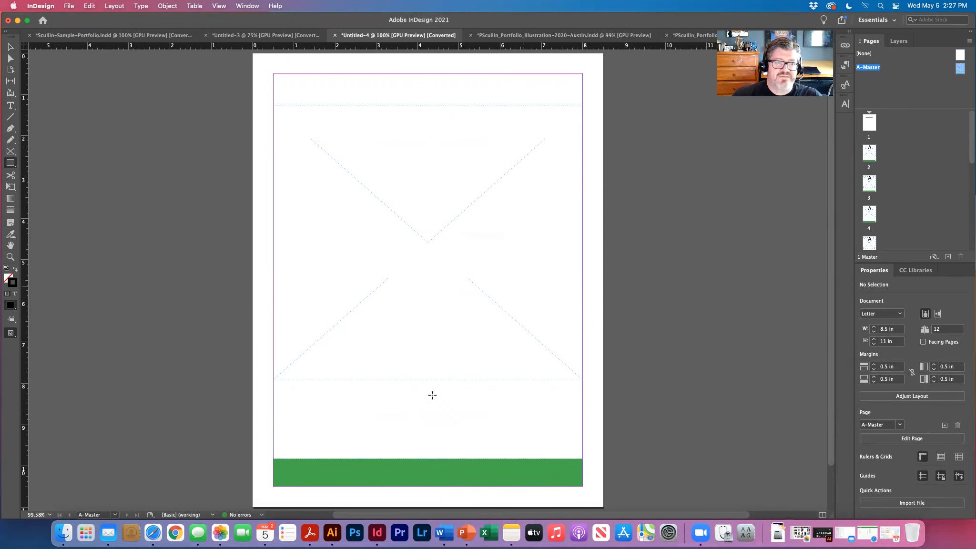
key("v")
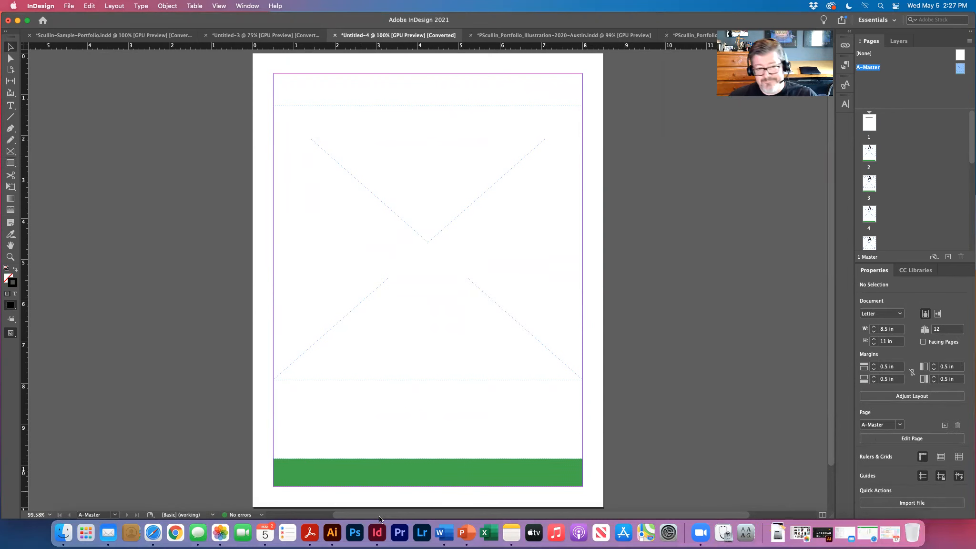
left_click(433, 468)
left_click_drag(427, 459, 427, 470)
- Draw a text frame on the green bar and type the designer's name in capitals
left_click(265, 454)
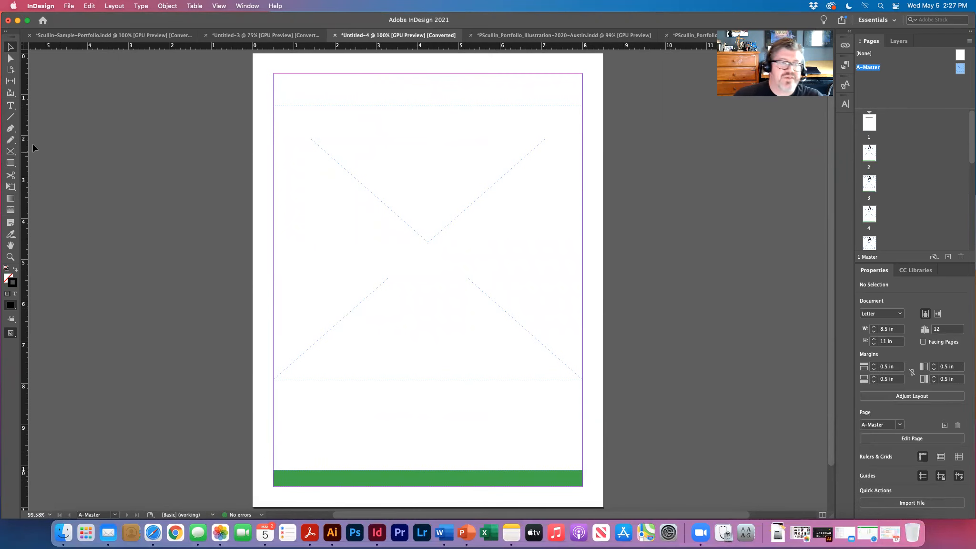
left_click(10, 105)
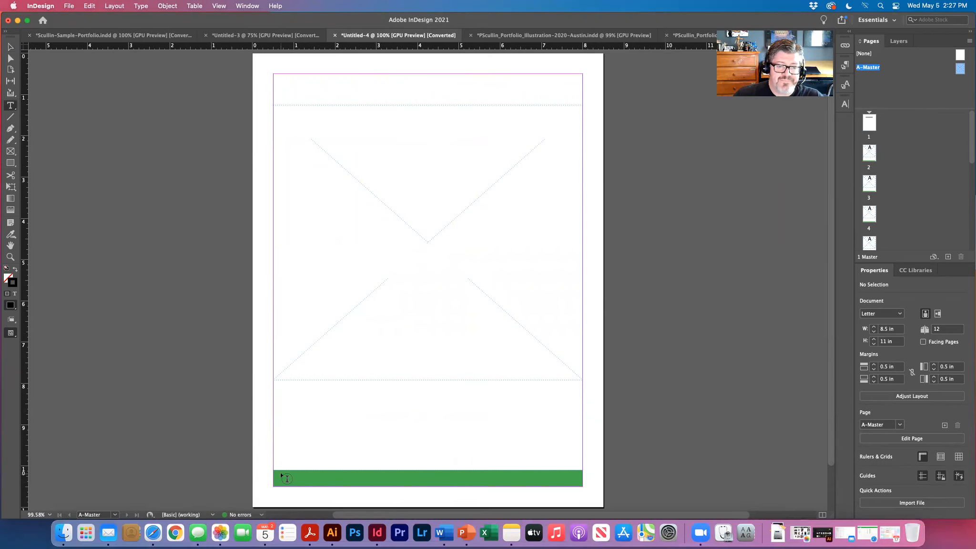
left_click_drag(281, 475, 464, 488)
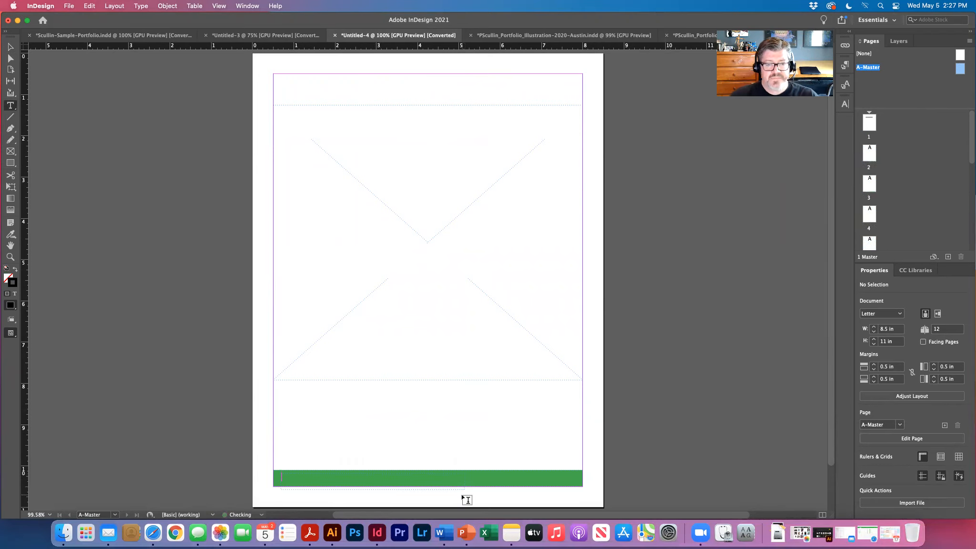
type("PATRICK SCULLIN")
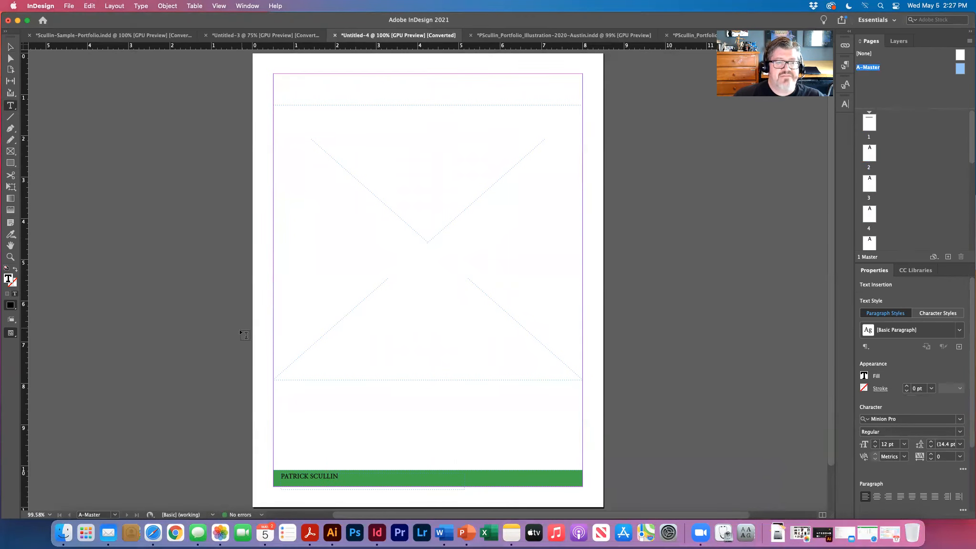
- Colour the name text [Paper] white and nudge its frame down to Y 10.2356 in
triple_click(314, 476)
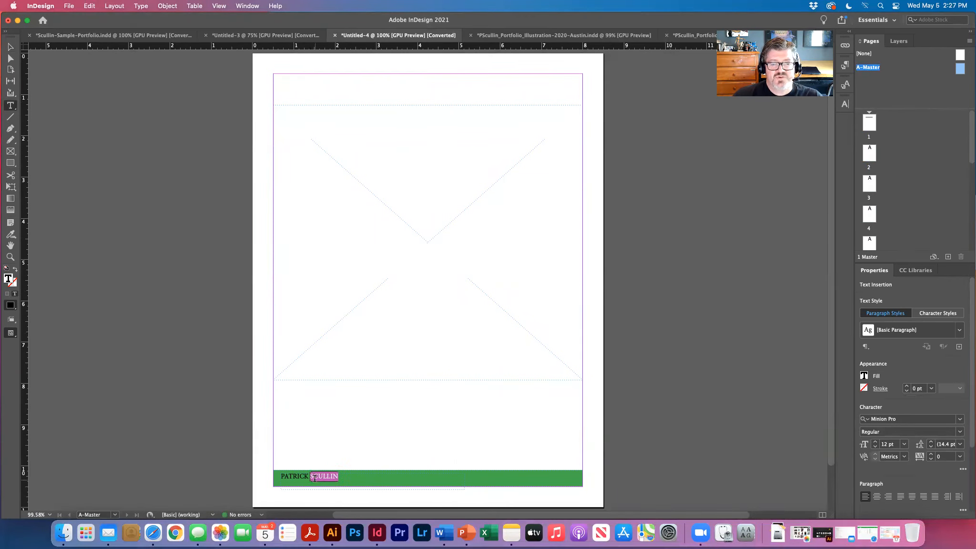
left_click(864, 376)
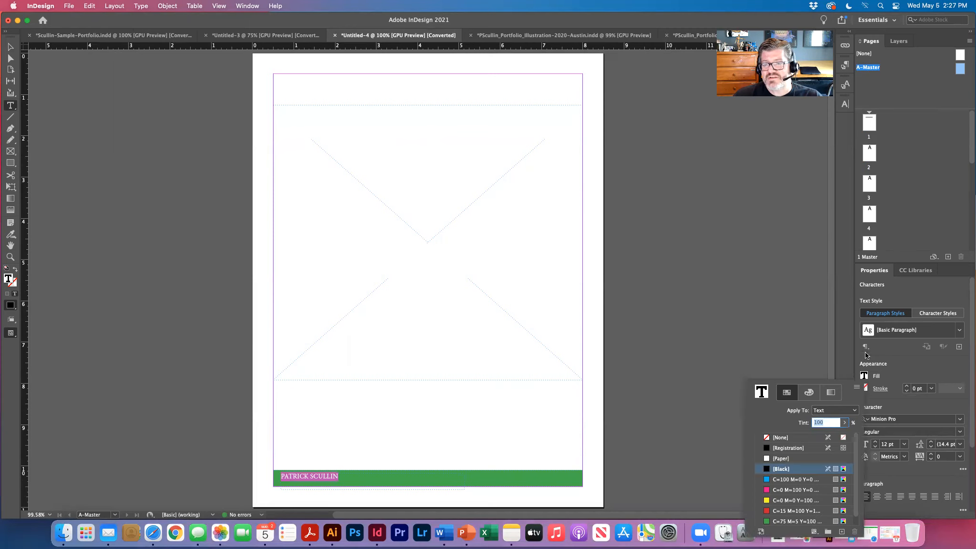
left_click(780, 459)
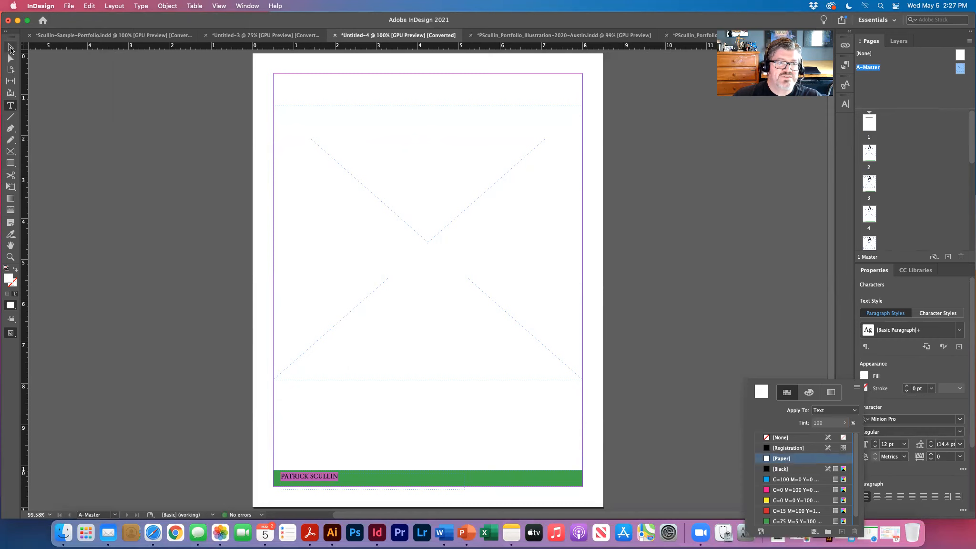
left_click(118, 211)
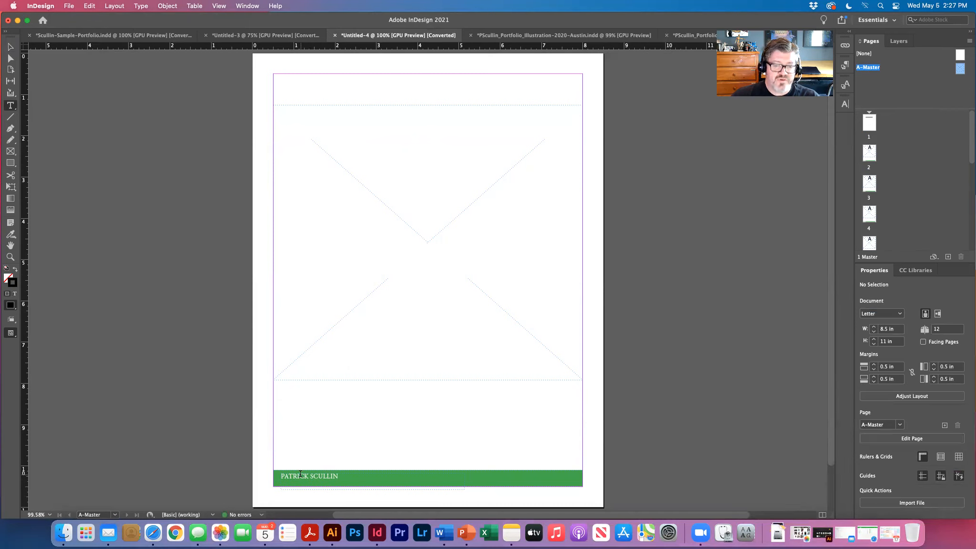
key("Escape")
left_click(326, 483)
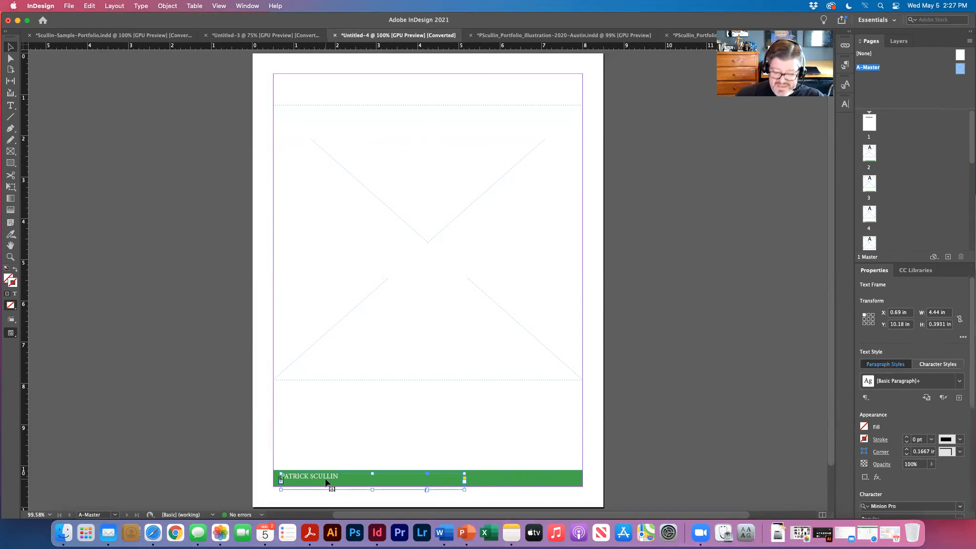
key("Down")
key("Down")
key("Down")
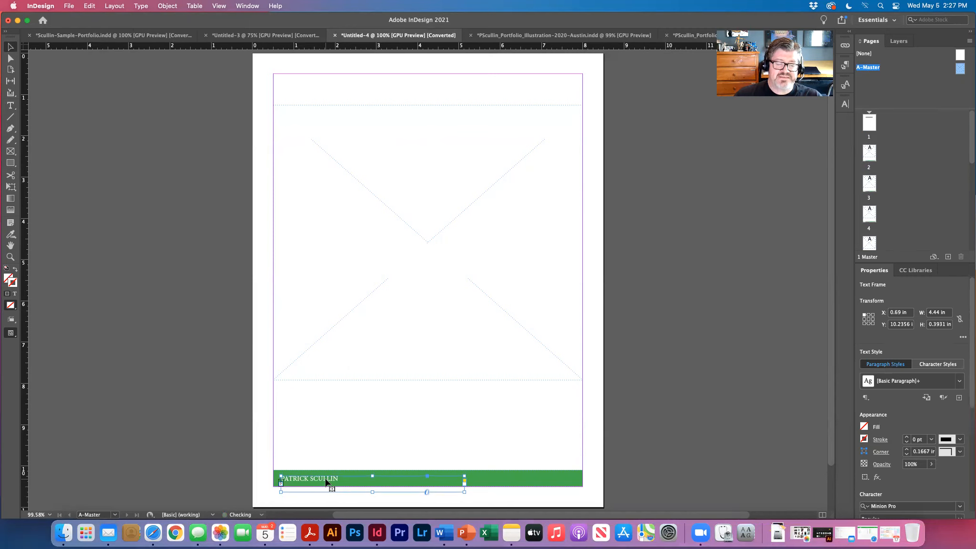
left_click(194, 445)
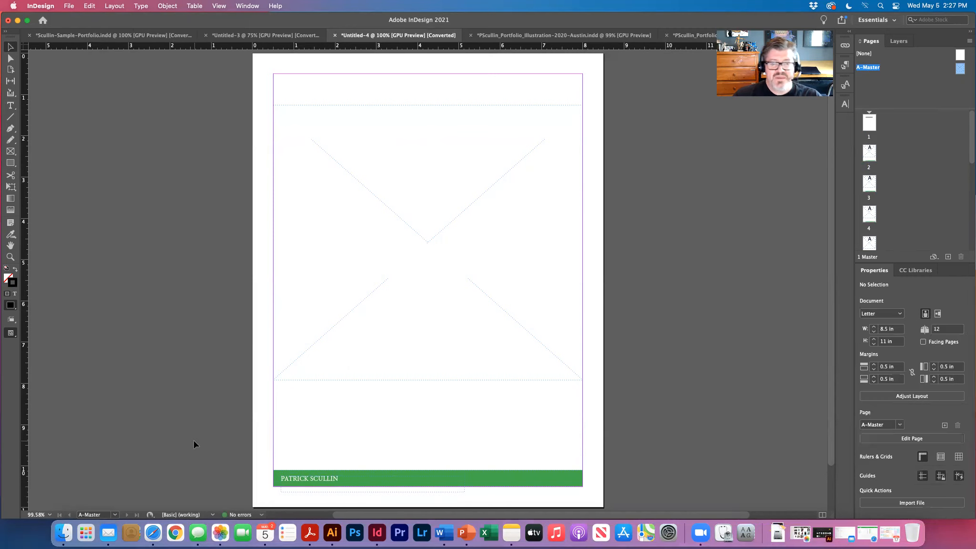
- Draw a 1.055 in circle at the green bar's right end and fill it with the green swatch
left_click(11, 164)
left_click_drag(13, 167, 40, 184)
left_click_drag(527, 450, 571, 494)
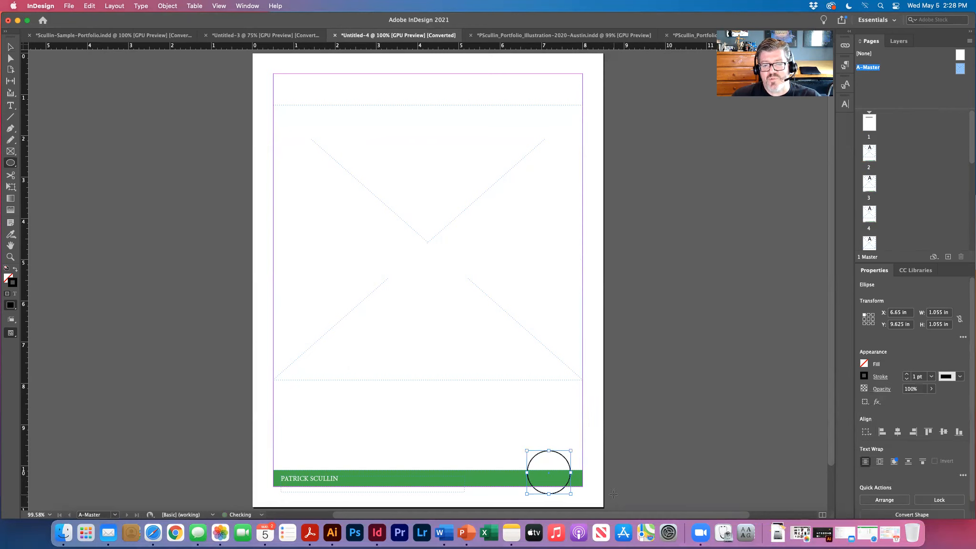
left_click(864, 364)
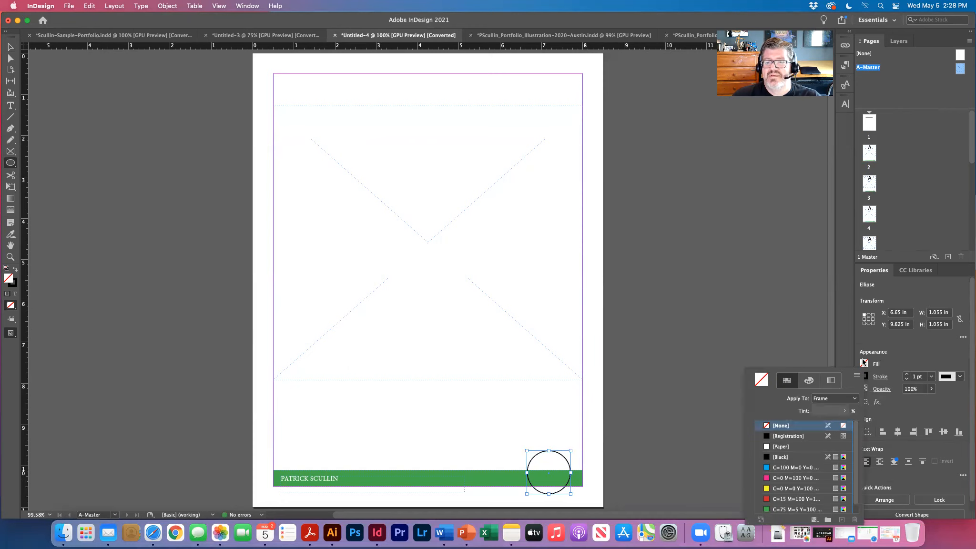
left_click(794, 510)
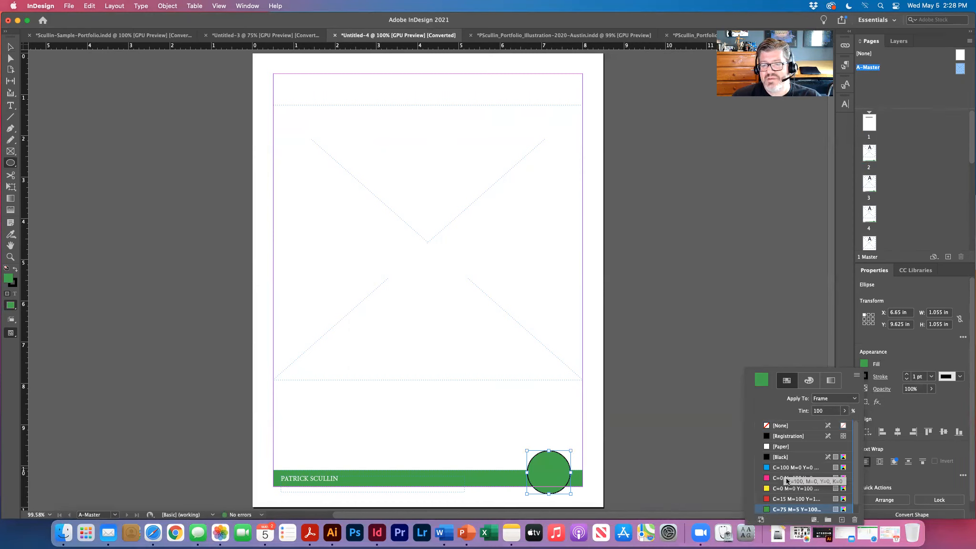
left_click(632, 444)
left_click(10, 46)
left_click(410, 344)
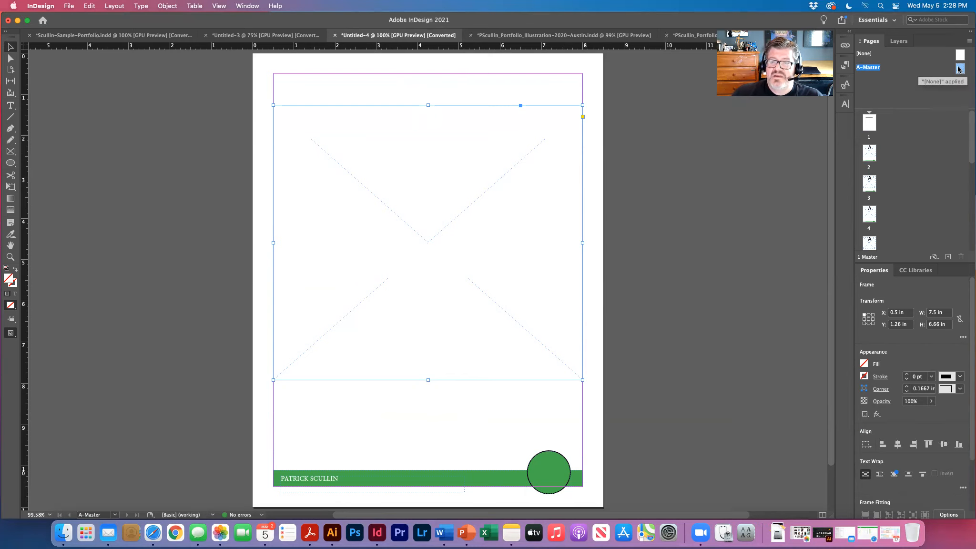
double_click(870, 154)
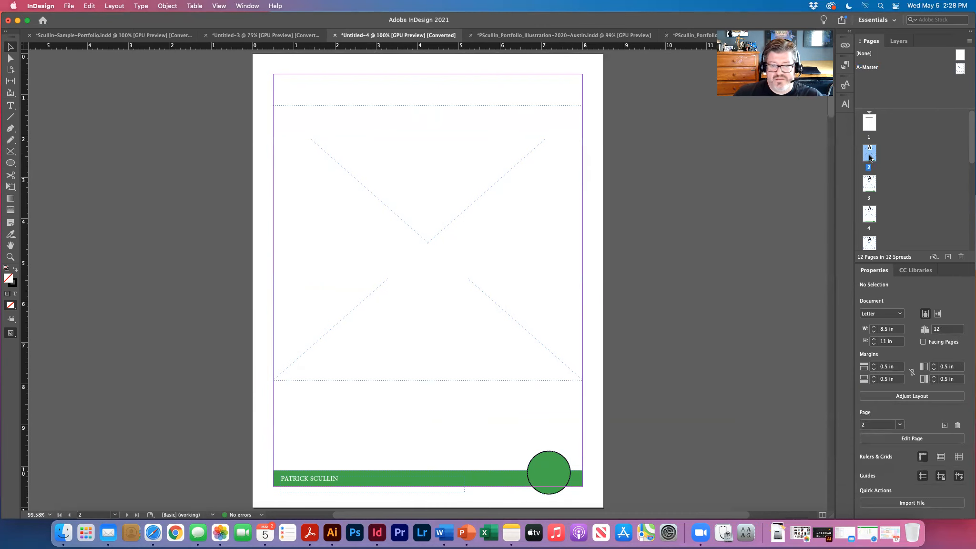
scroll(873, 183, "down", 5)
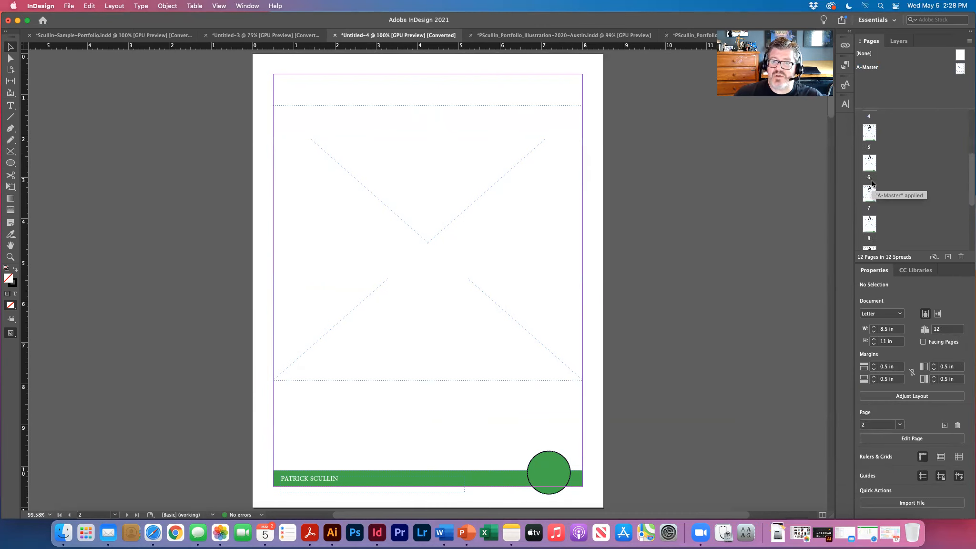
double_click(870, 172)
double_click(869, 196)
left_click(870, 159)
double_click(869, 130)
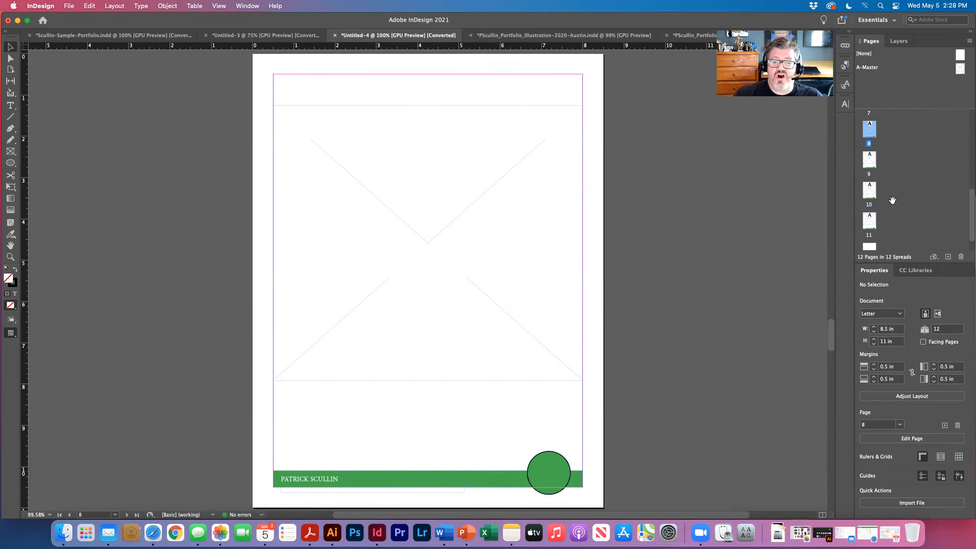
double_click(870, 220)
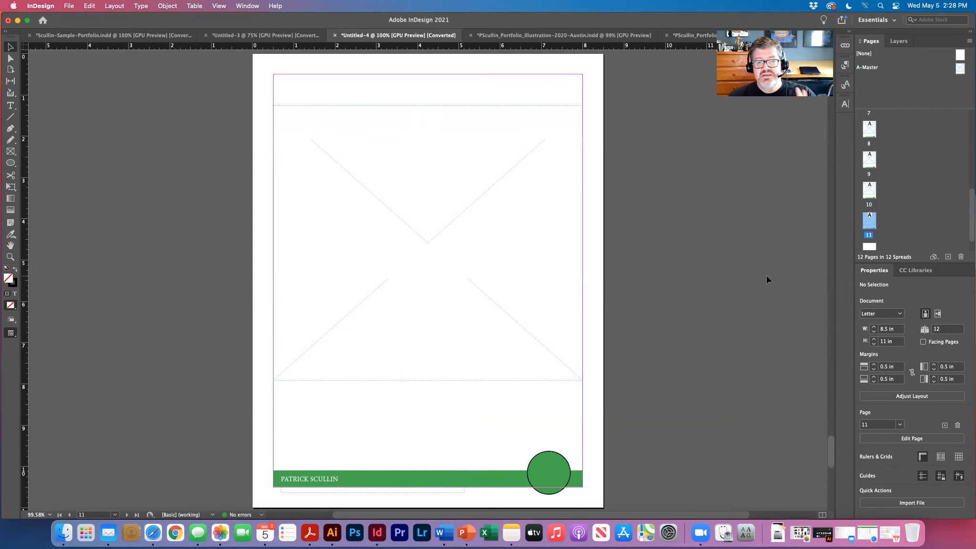
scroll(934, 198, "up", 5)
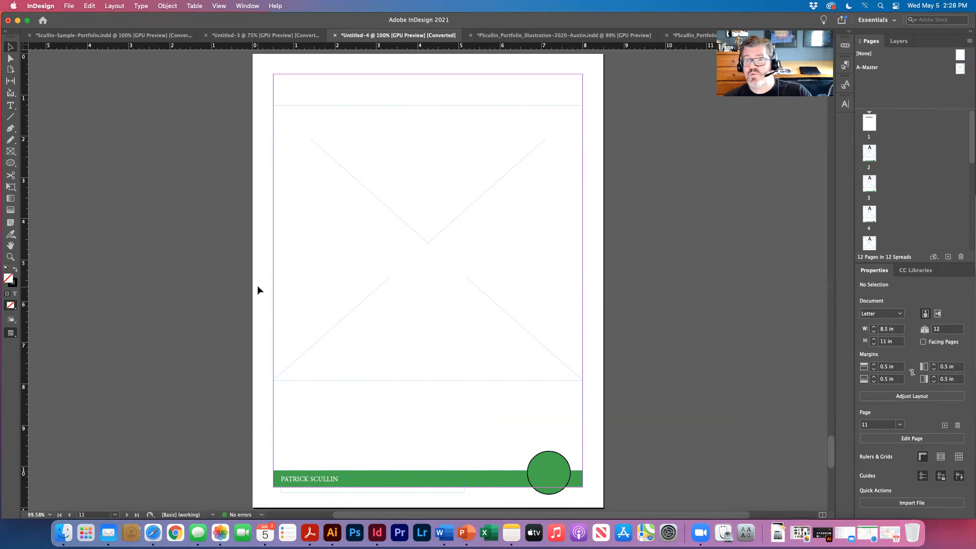
double_click(960, 69)
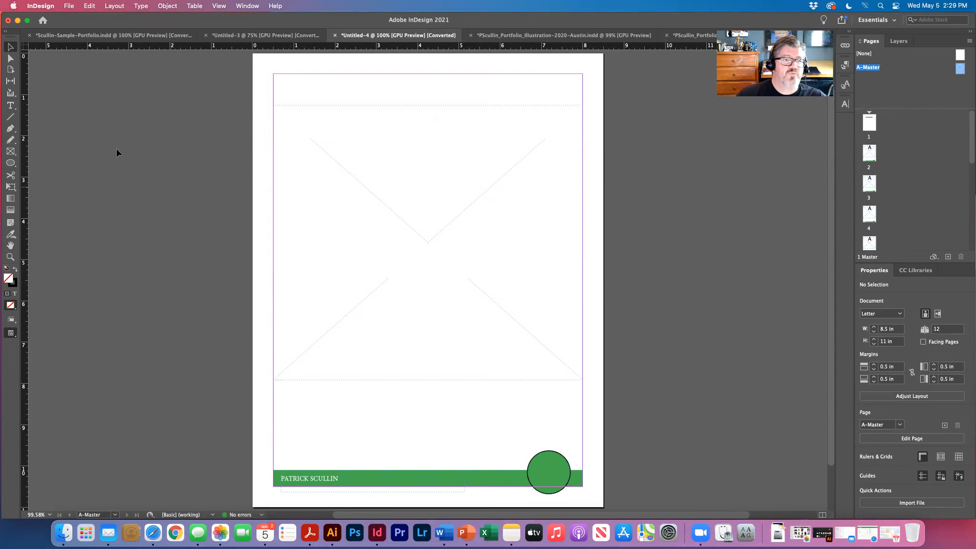
- Draw a text frame above the green bar and fill it with placeholder text
left_click(10, 106)
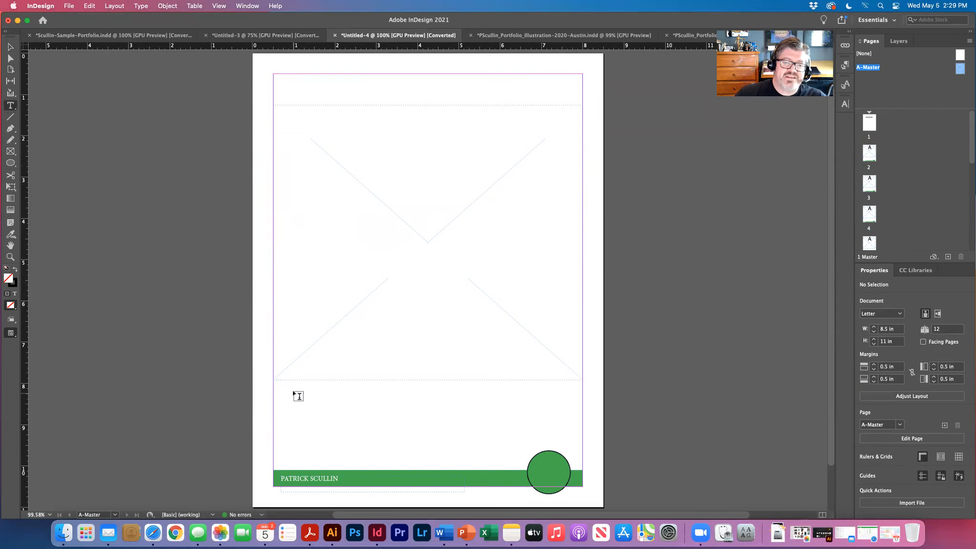
left_click_drag(293, 387, 510, 452)
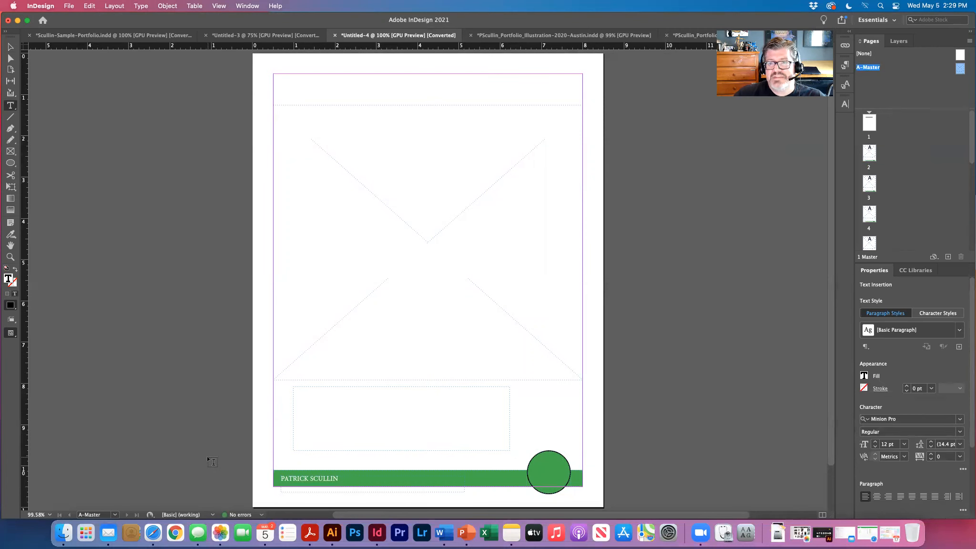
left_click(141, 6)
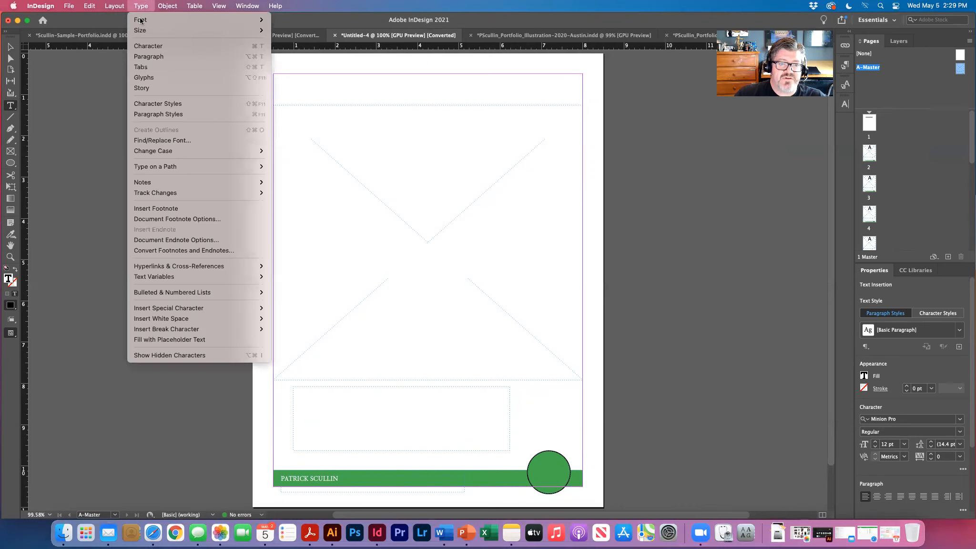
left_click(183, 340)
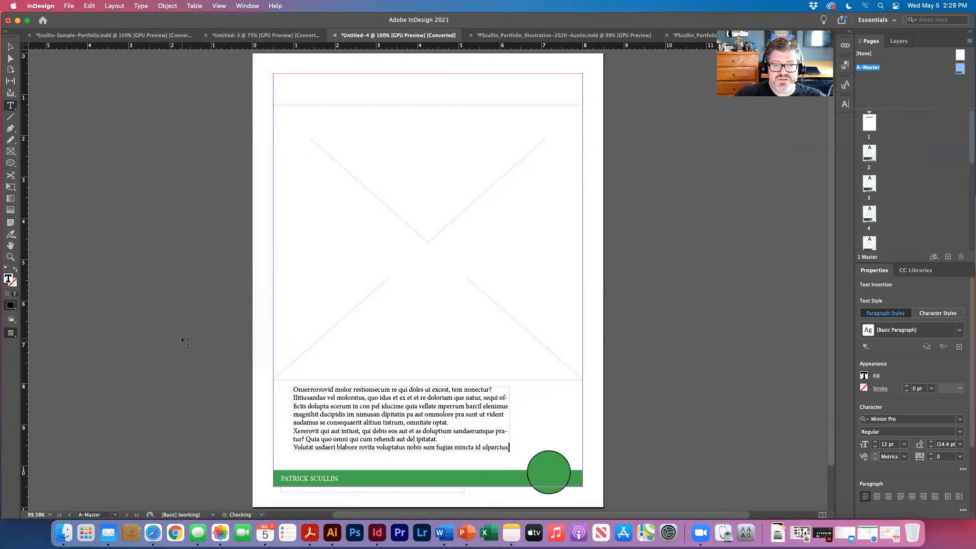
- Select the whole placeholder story and set it in Acumin Variable Concept Condensed Medium
left_click_drag(492, 390, 266, 388)
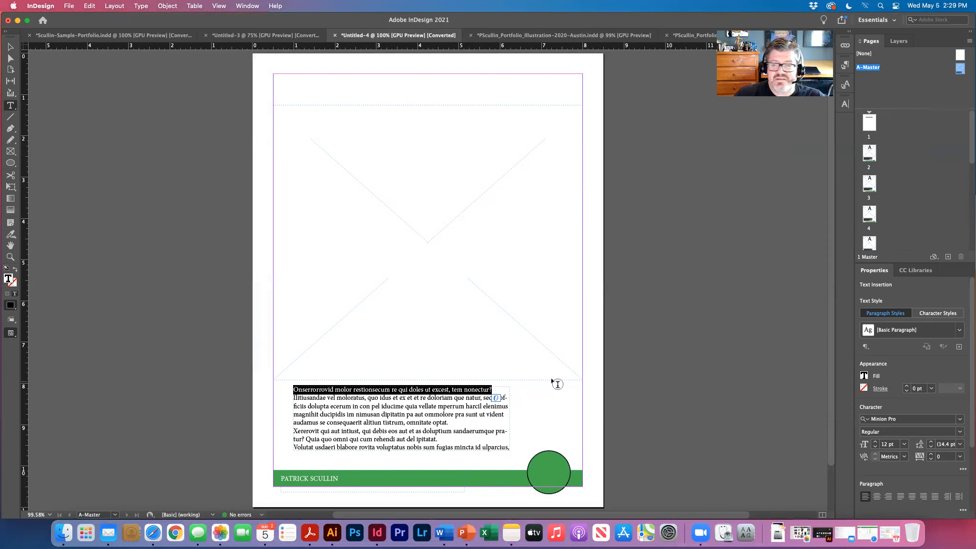
left_click(358, 438)
triple_click(359, 437)
left_click(359, 438)
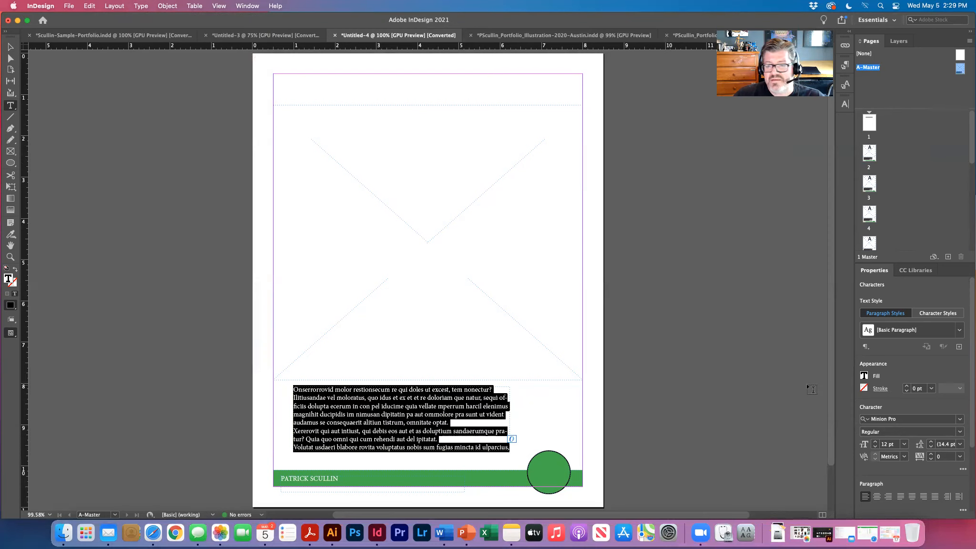
left_click(960, 420)
left_click(960, 420)
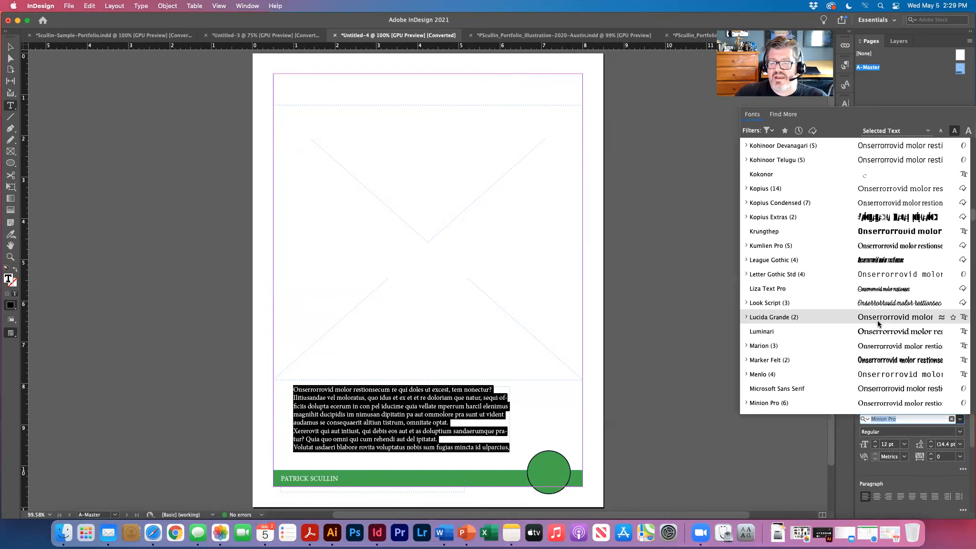
scroll(878, 323, "up", 3)
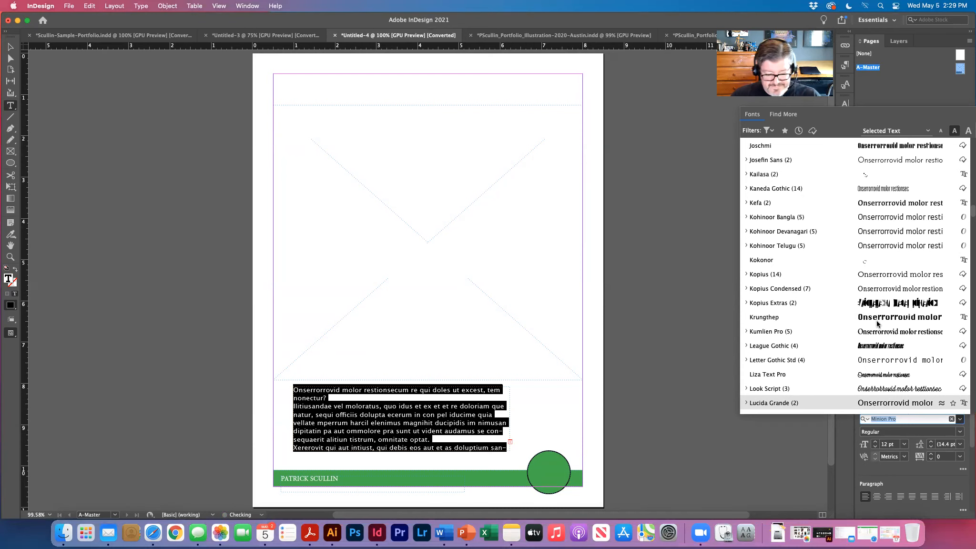
scroll(878, 324, "up", 15)
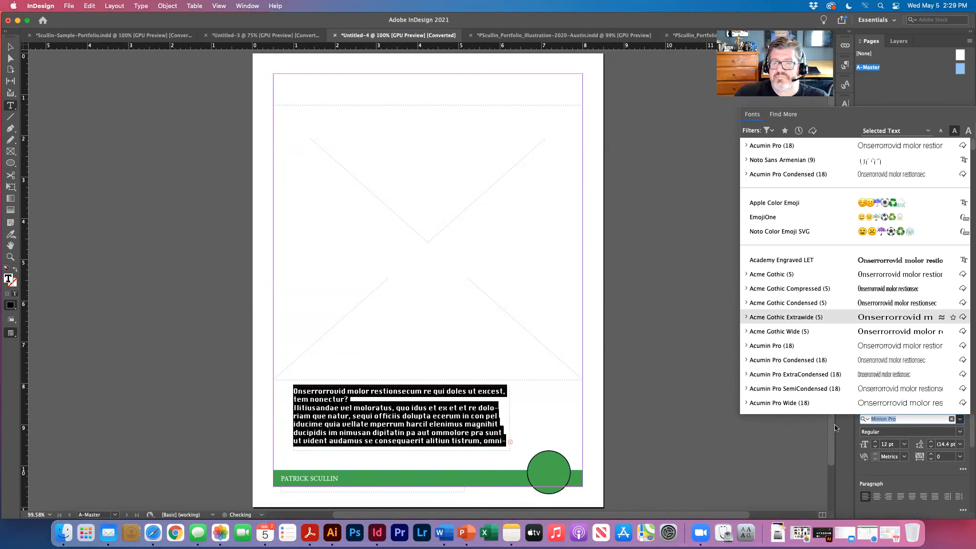
type("ac")
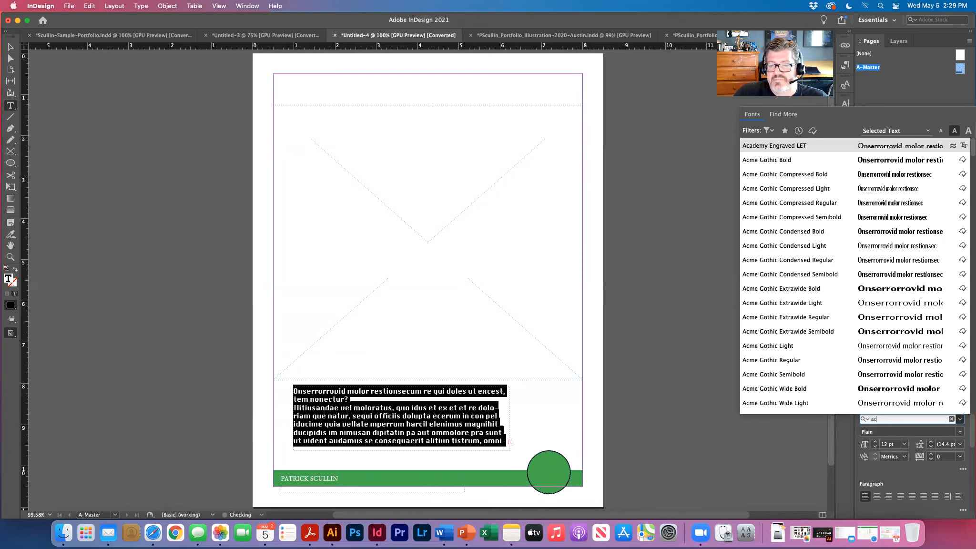
type("u")
scroll(808, 304, "down", 5)
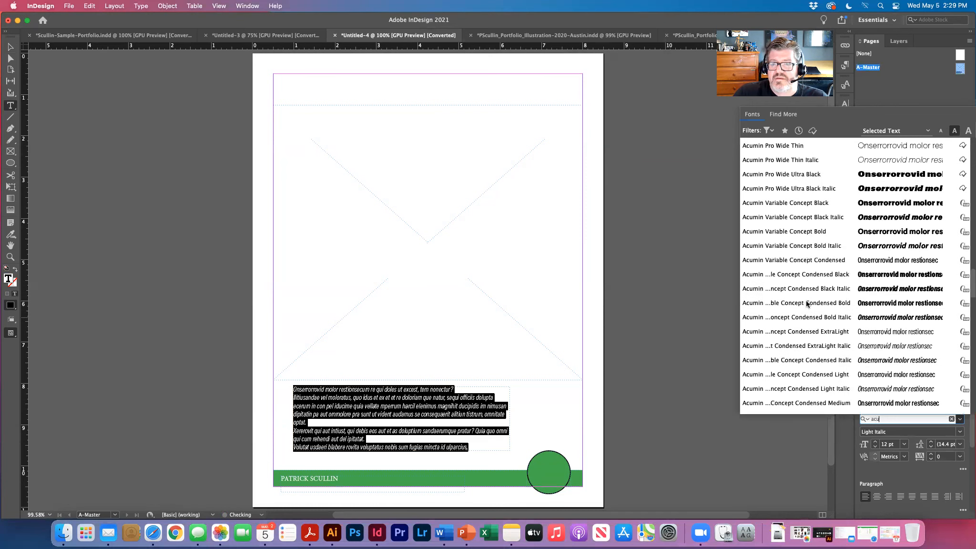
scroll(808, 305, "down", 5)
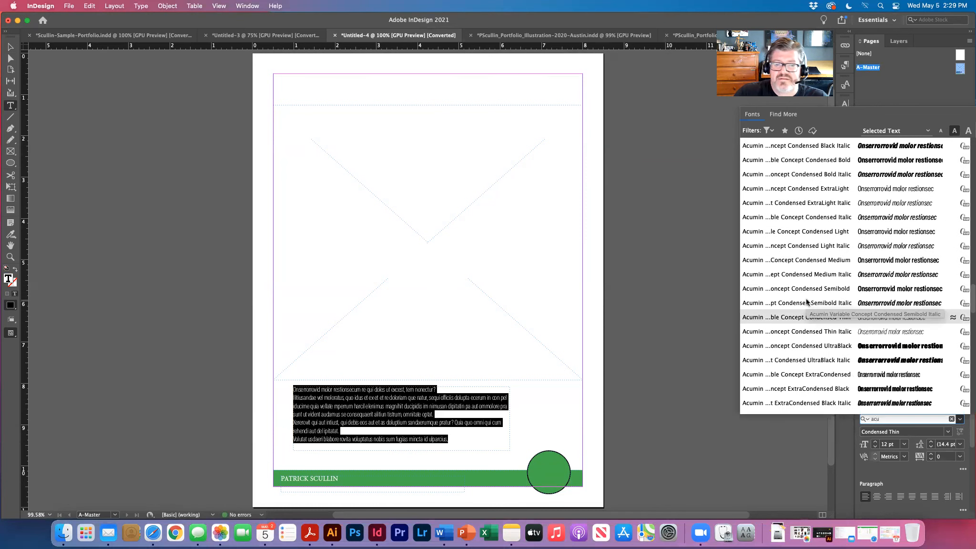
left_click(811, 262)
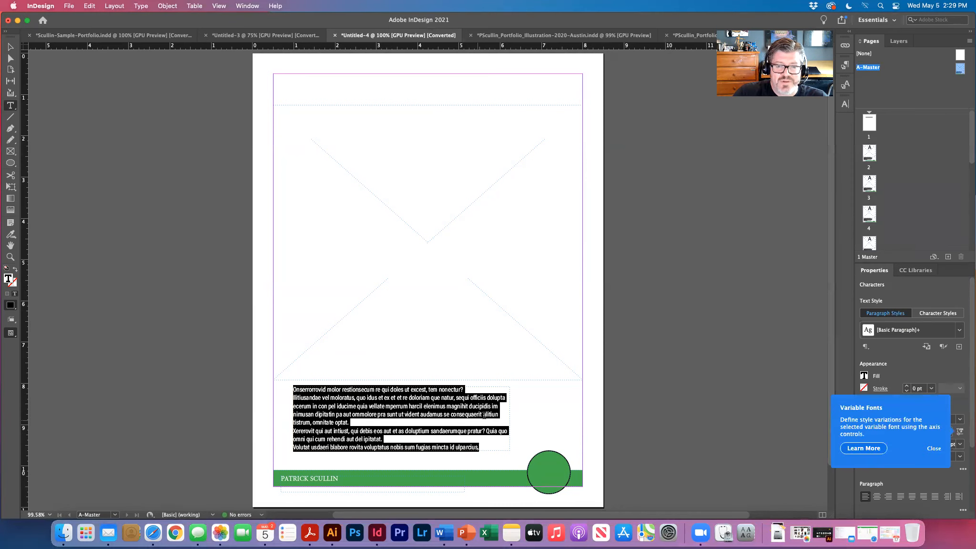
- Make the first line an 18 pt headline trimmed to end 'tem nonectur'
left_click(936, 448)
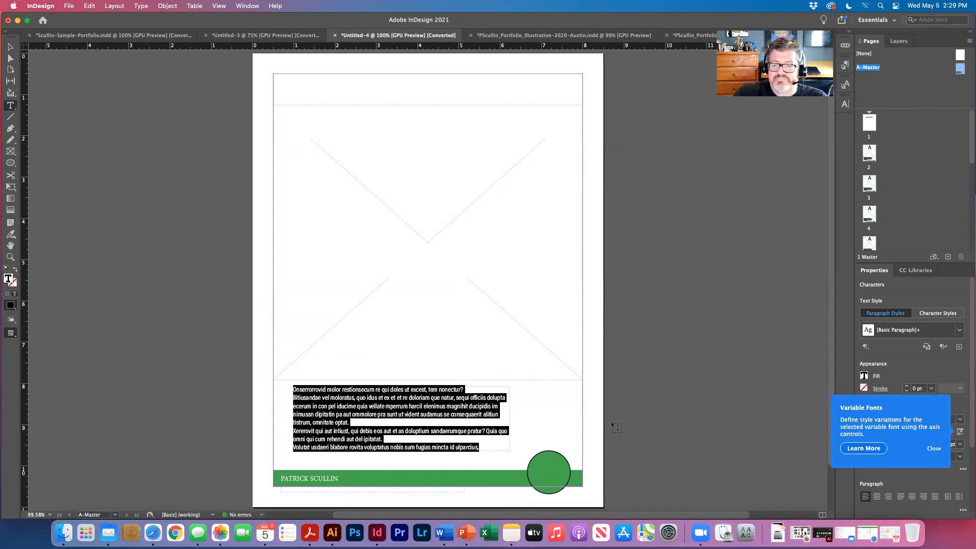
triple_click(426, 388)
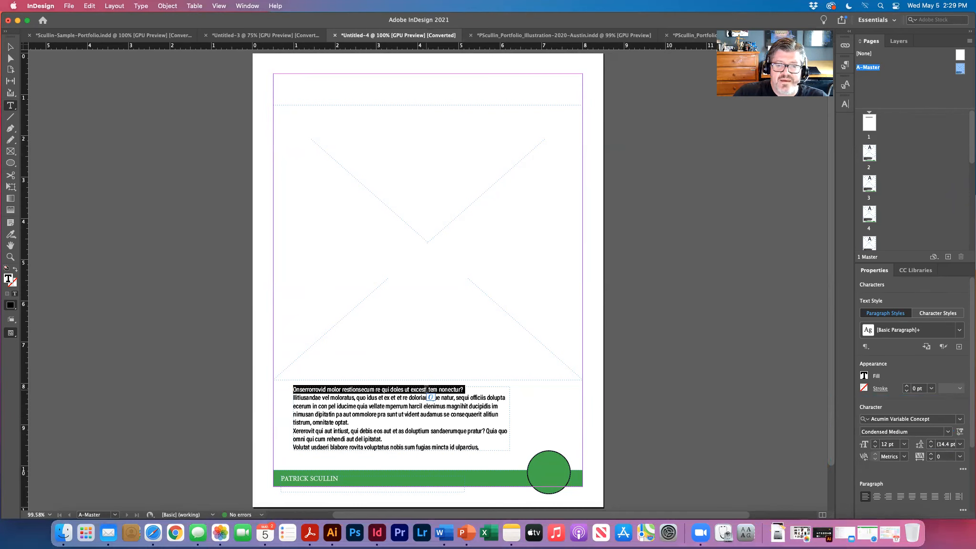
left_click(905, 444)
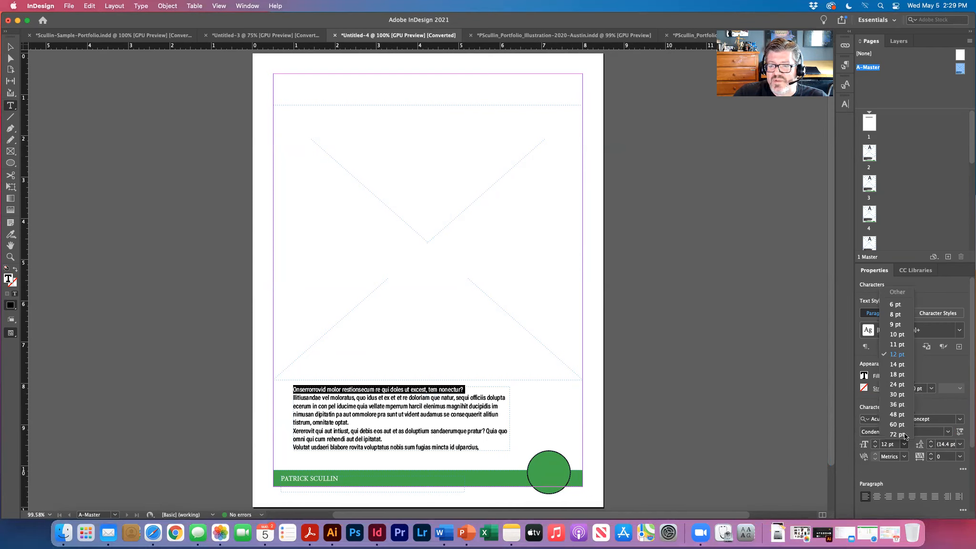
left_click(898, 375)
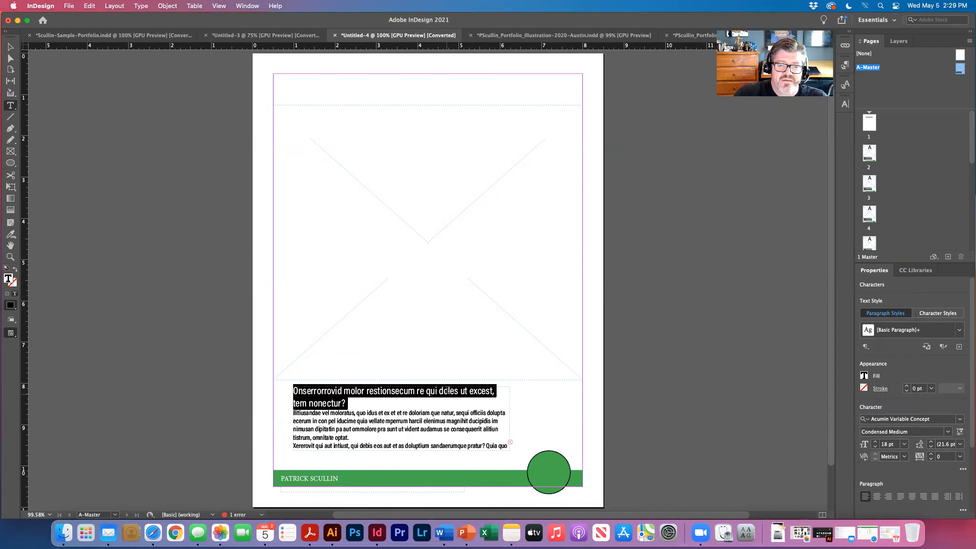
left_click_drag(450, 392, 369, 391)
key("BackSpace")
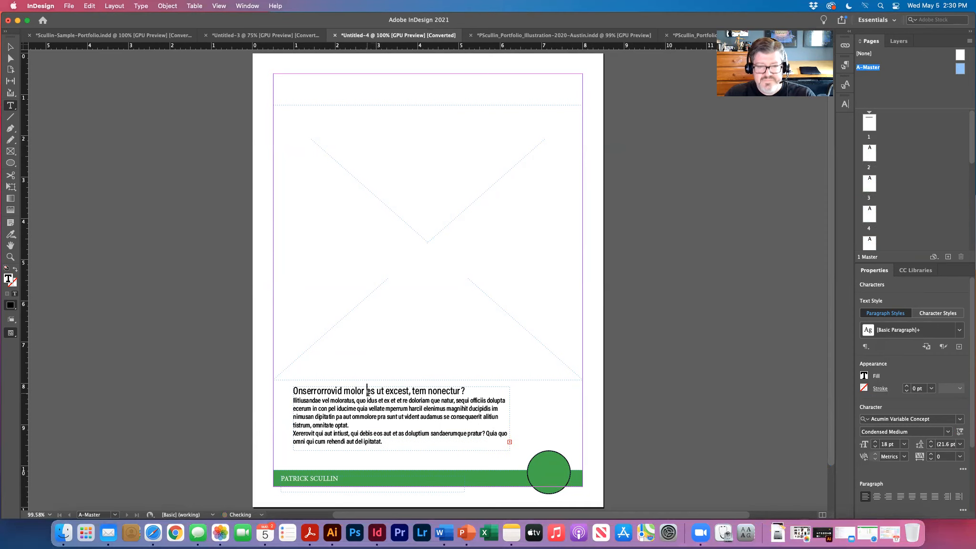
key("BackSpace")
- Delete the second paragraph, justify the body with last line left, and drop its final word
left_click_drag(358, 425, 436, 443)
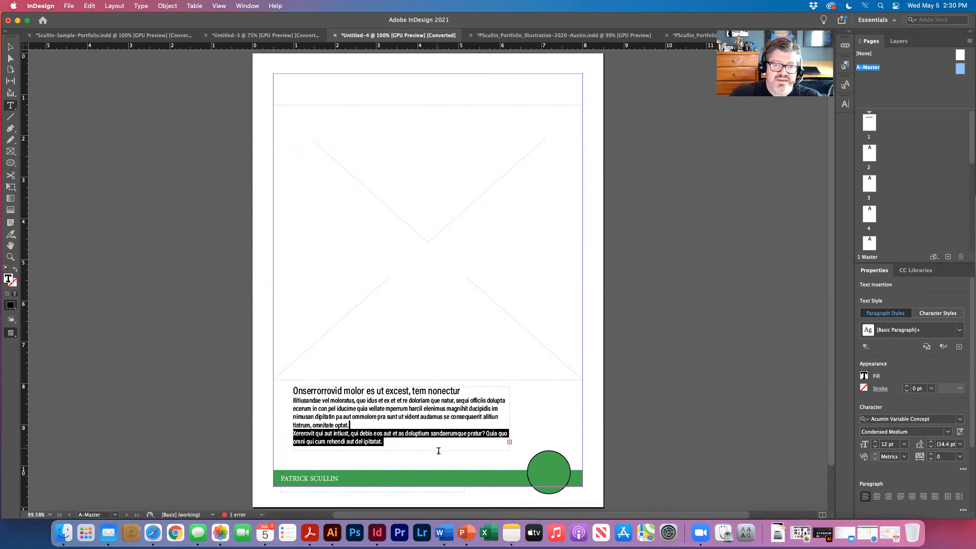
key("BackSpace")
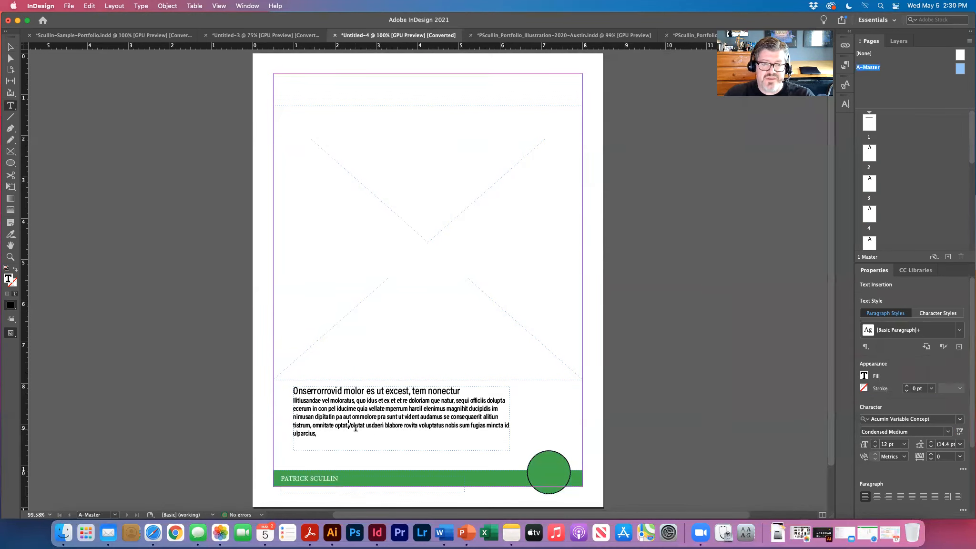
left_click_drag(360, 436, 259, 397)
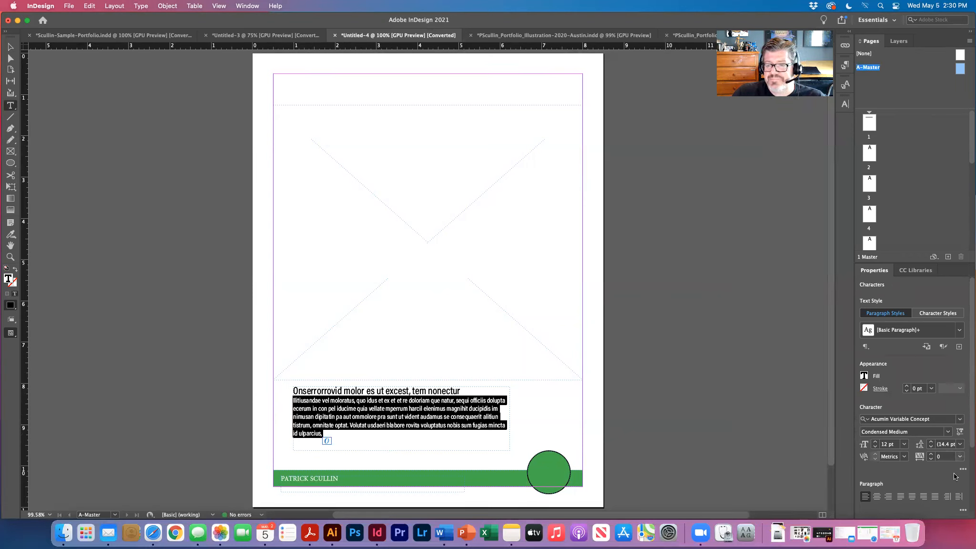
left_click(900, 497)
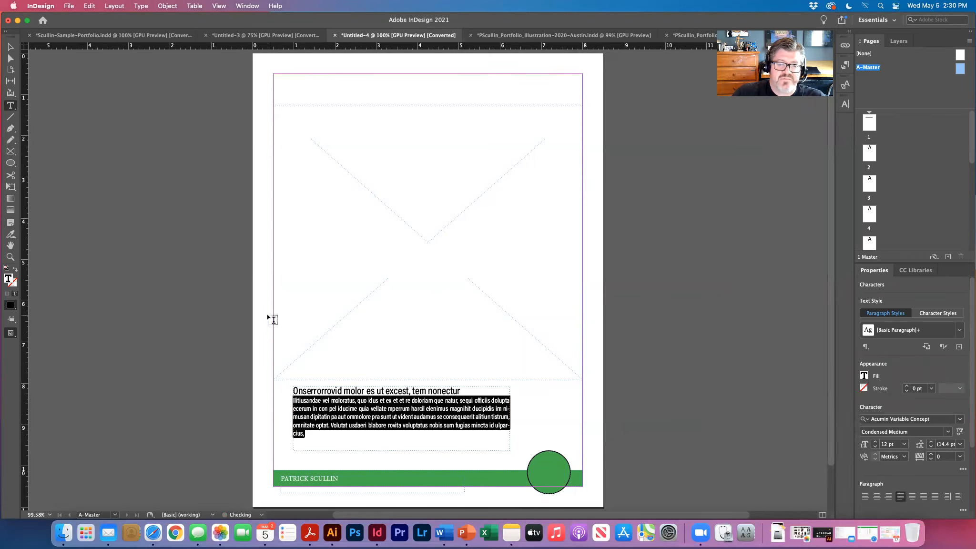
double_click(297, 434)
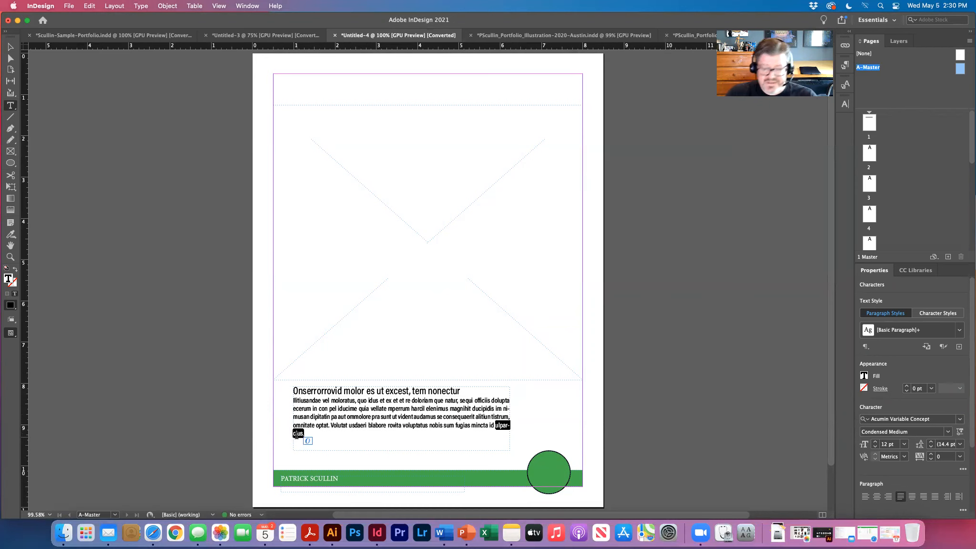
key("BackSpace")
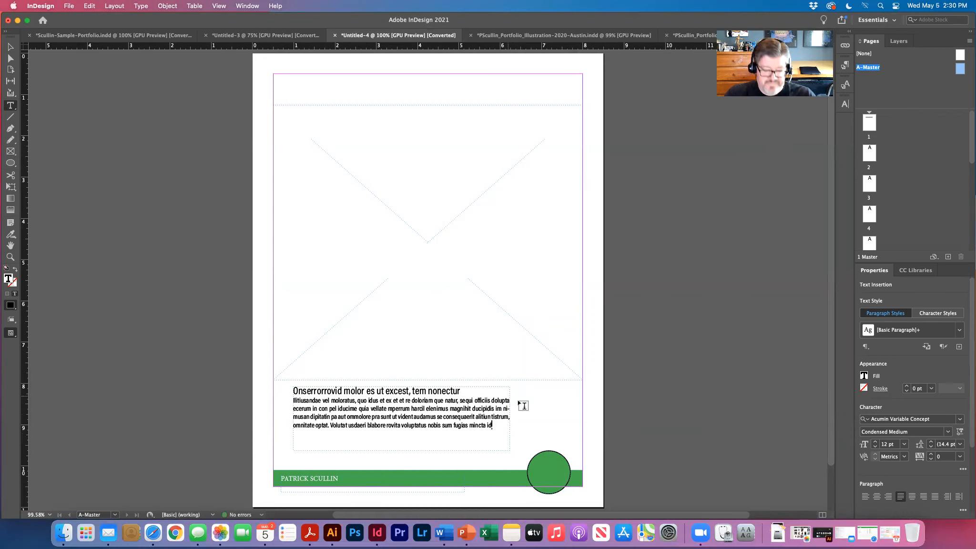
left_click(133, 427)
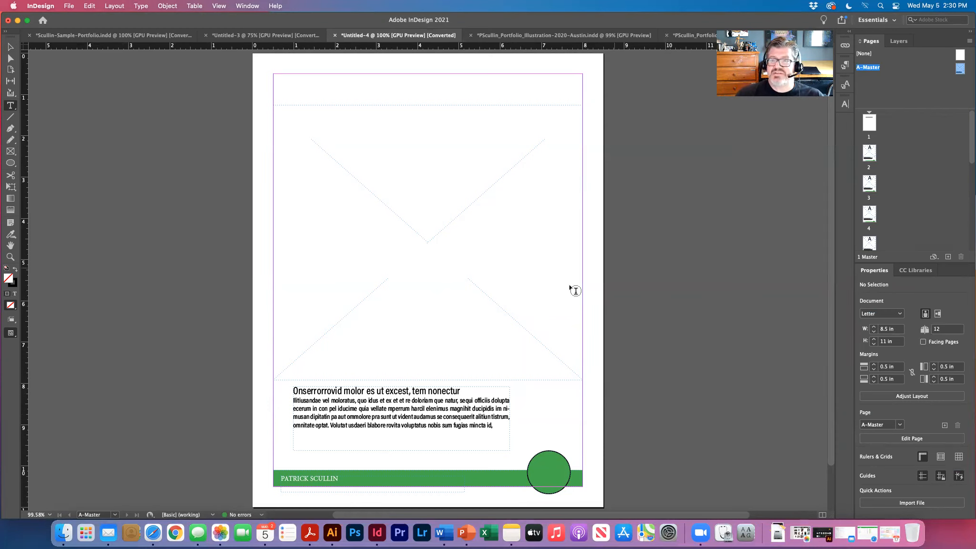
- Go to document page 2, then page 3, and select its empty picture frame
double_click(870, 157)
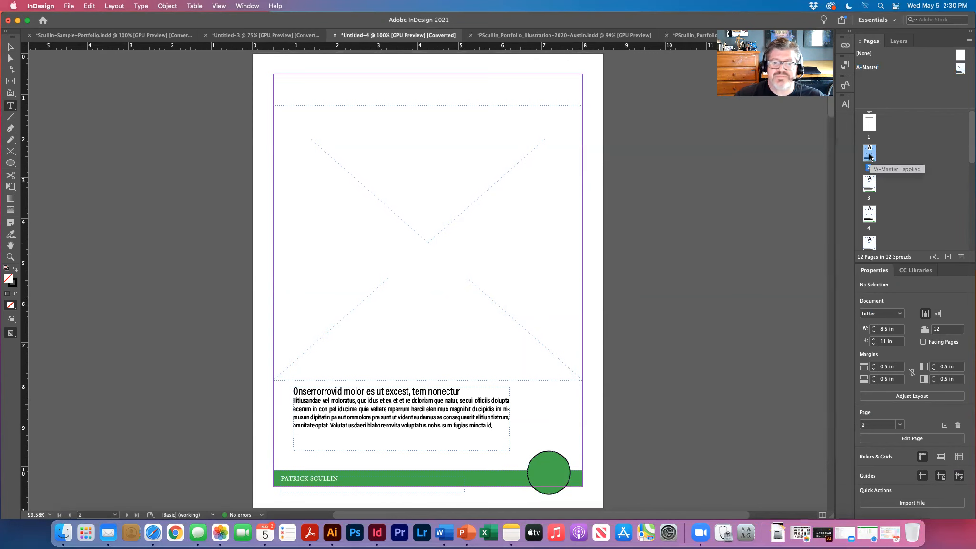
double_click(868, 183)
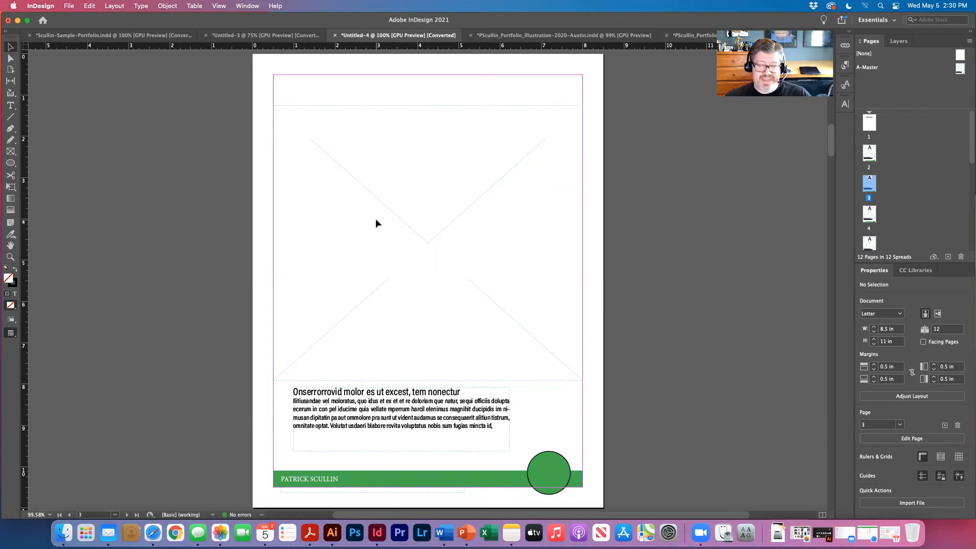
left_click(447, 211)
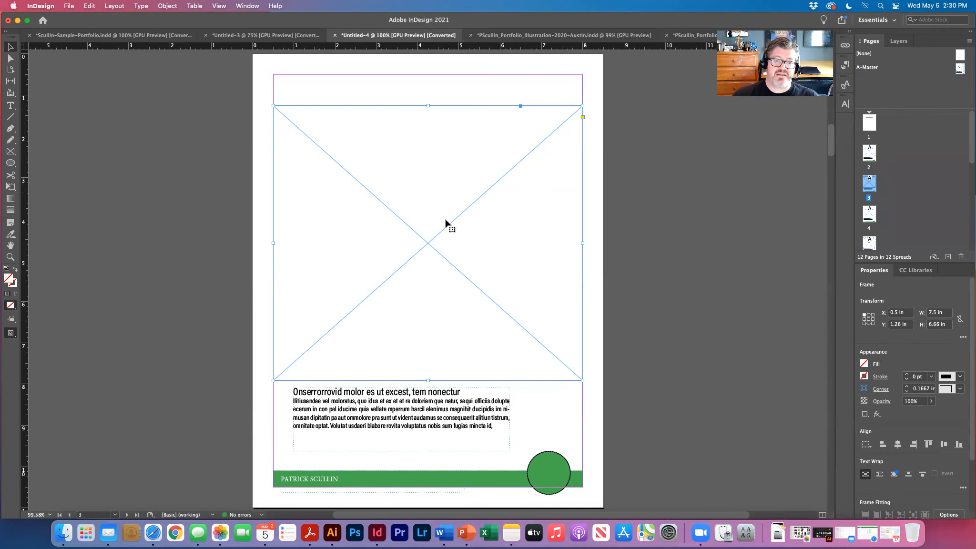
- Add the text frame to the selection, then open the A-Master spread for editing
left_click(457, 419, "shift")
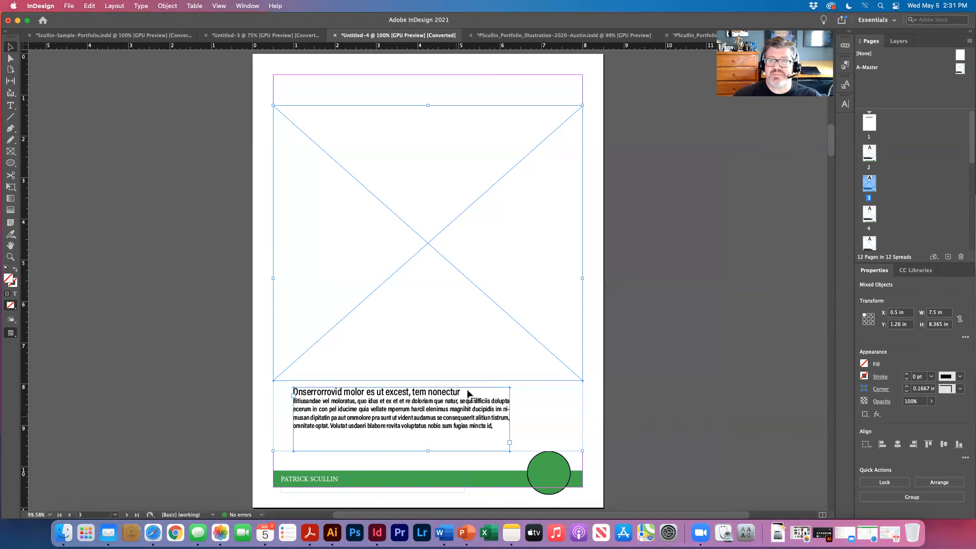
left_click(961, 68)
double_click(961, 68)
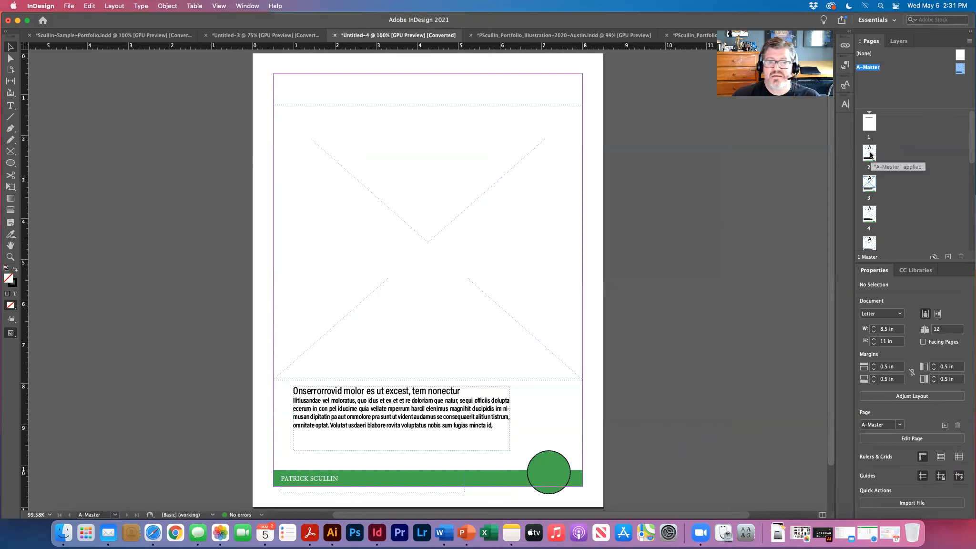
- Change the A-Master circle's fill from green to red, then return to page 2
double_click(869, 154)
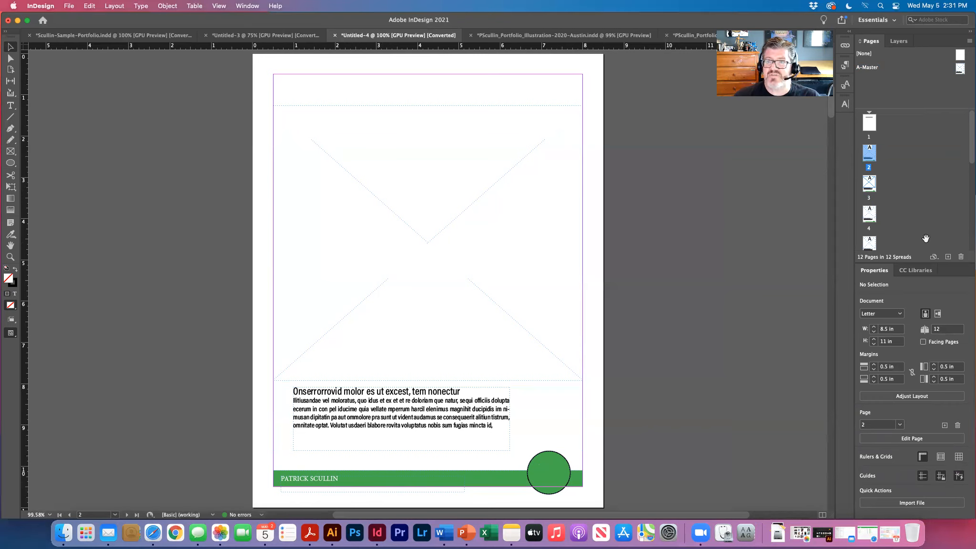
double_click(960, 69)
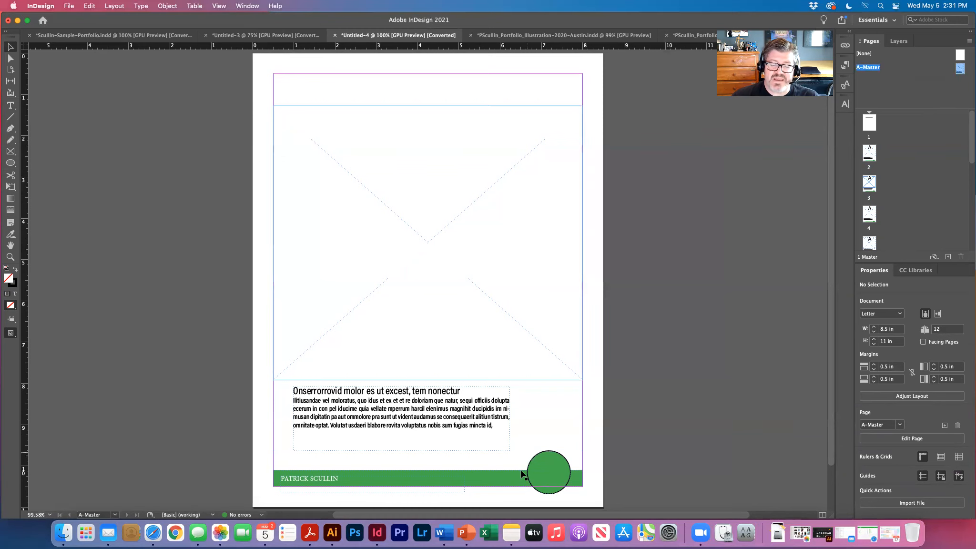
left_click(561, 475)
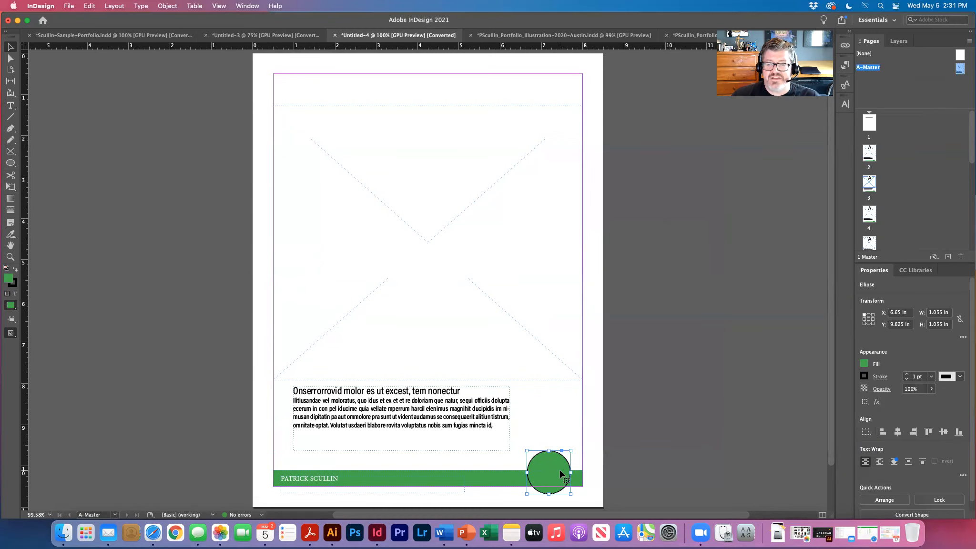
left_click(864, 365)
left_click(863, 367)
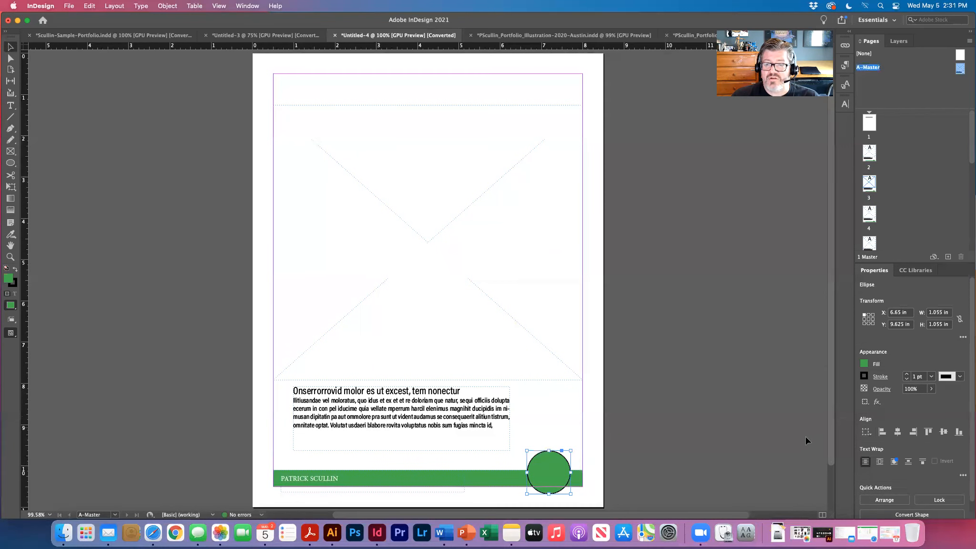
left_click(864, 365)
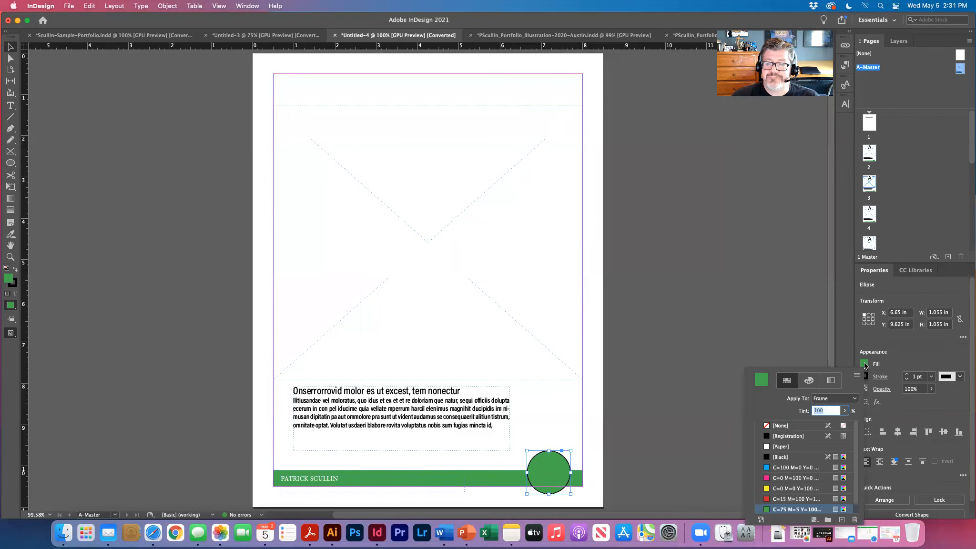
left_click(797, 499)
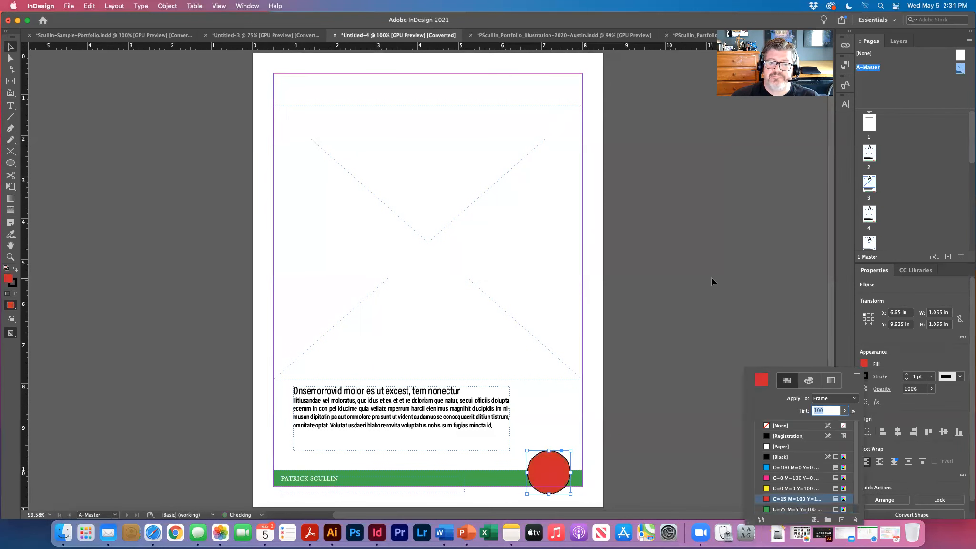
double_click(870, 152)
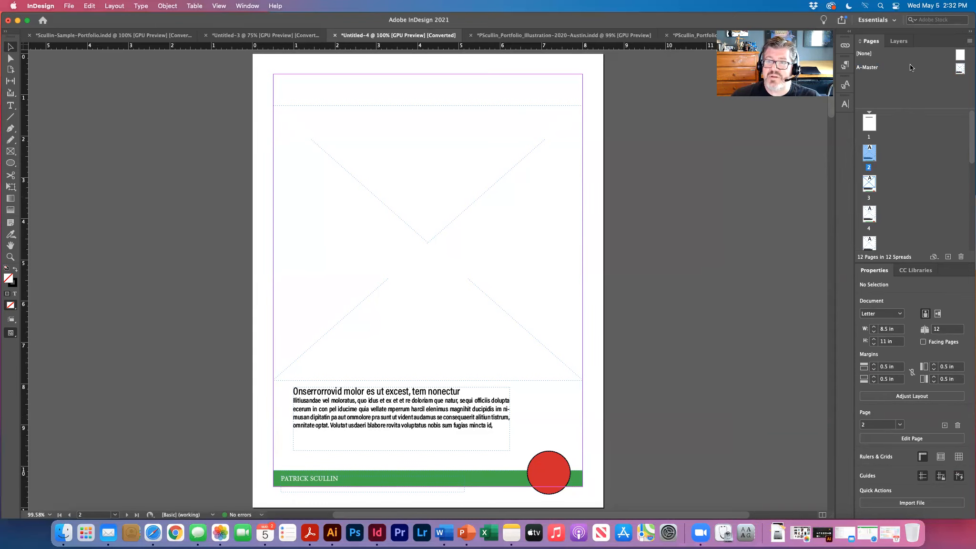
- Create a new blank B-Master and open it for editing
left_click(970, 41)
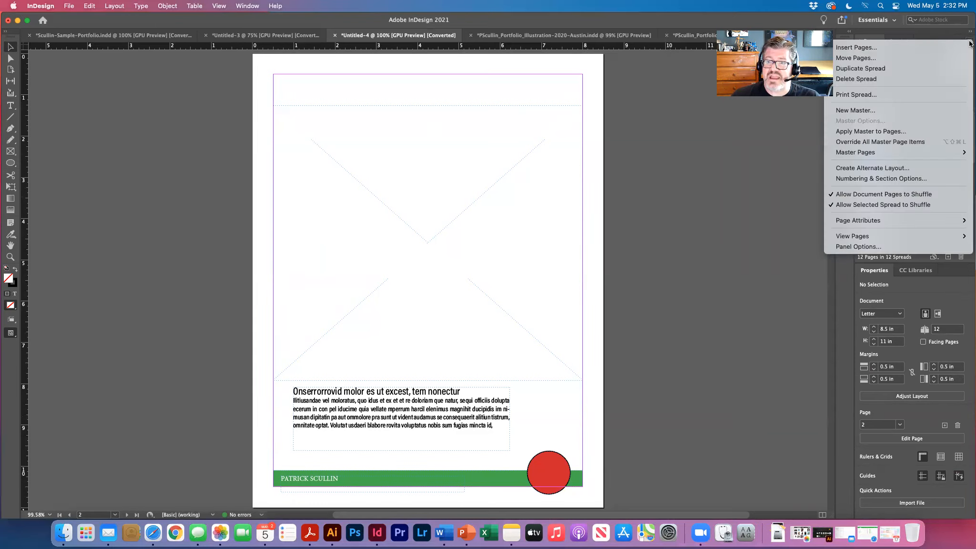
left_click(918, 113)
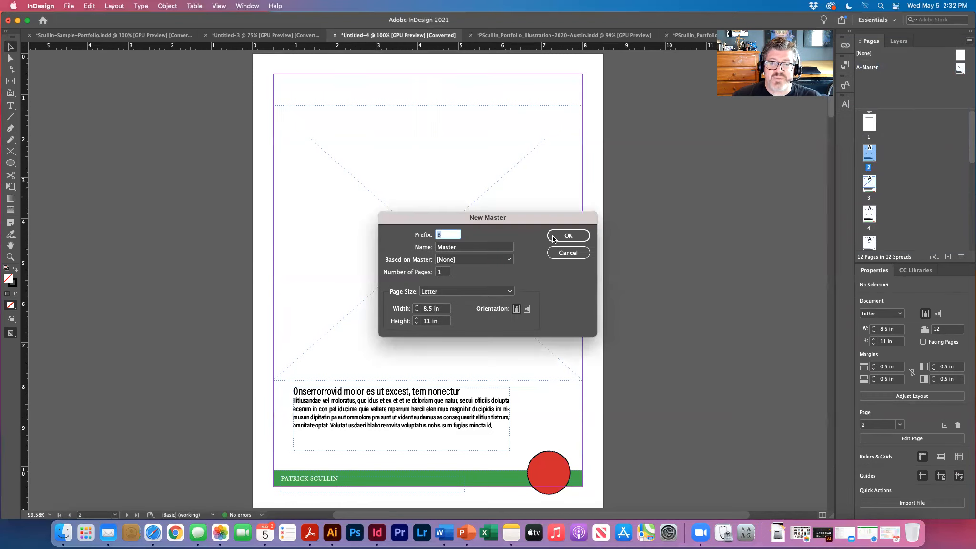
left_click(569, 235)
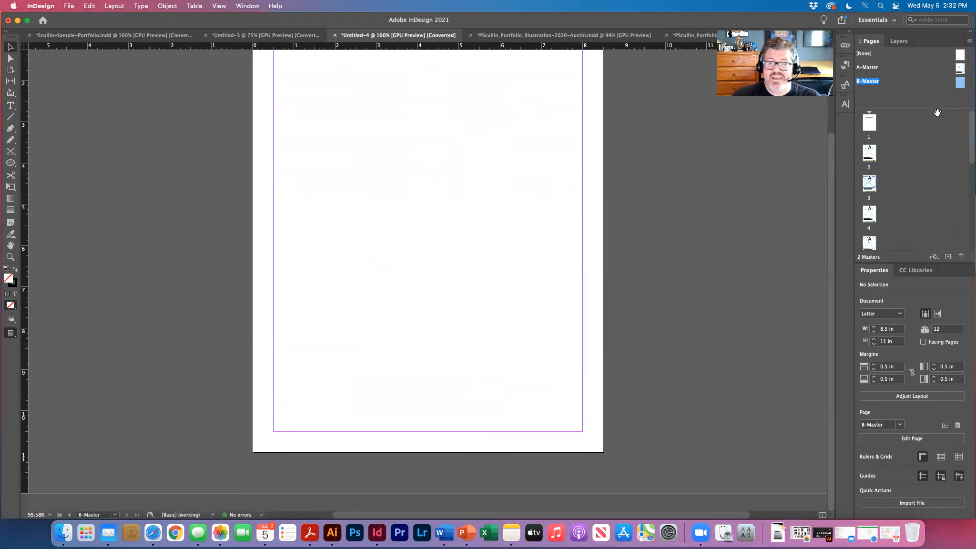
double_click(959, 88)
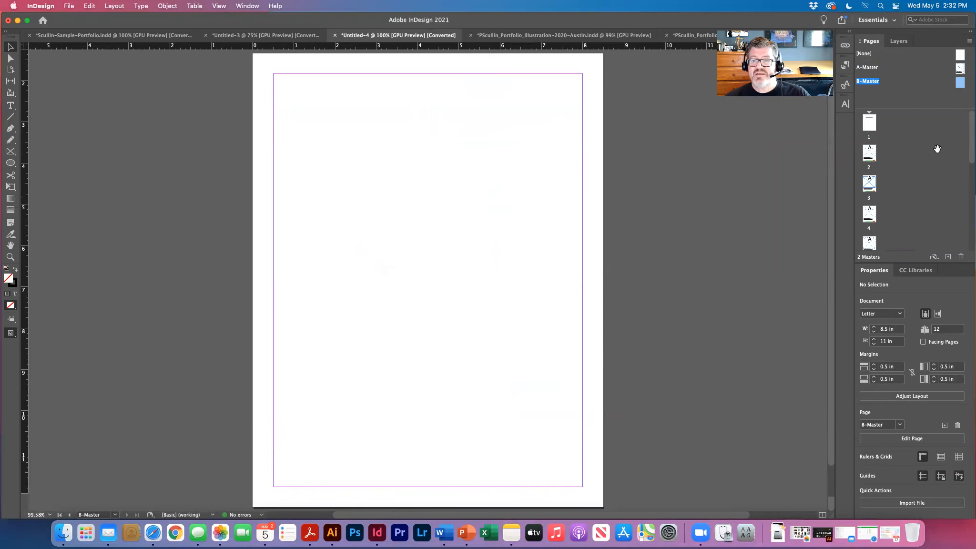
- Apply the B-Master to page 9
scroll(937, 149, "down", 10)
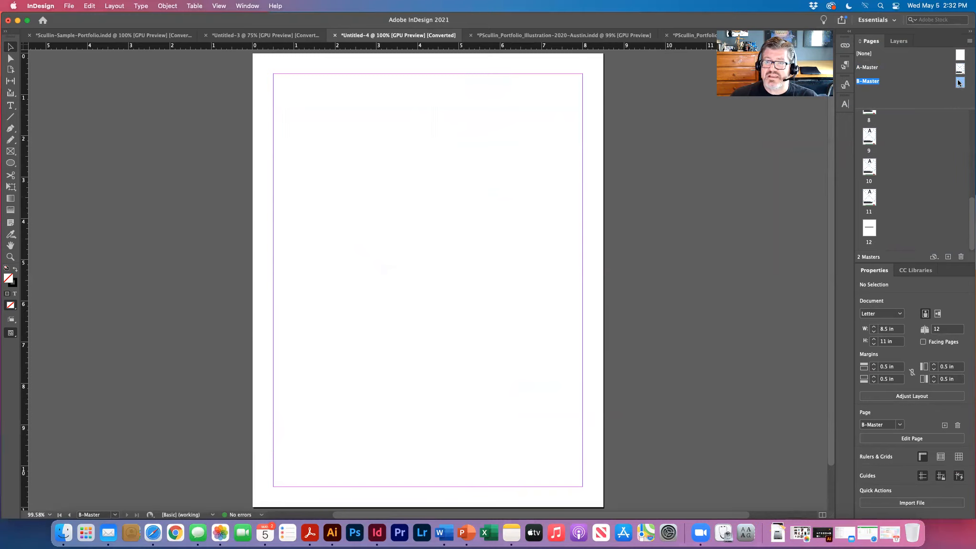
left_click_drag(960, 84, 870, 139)
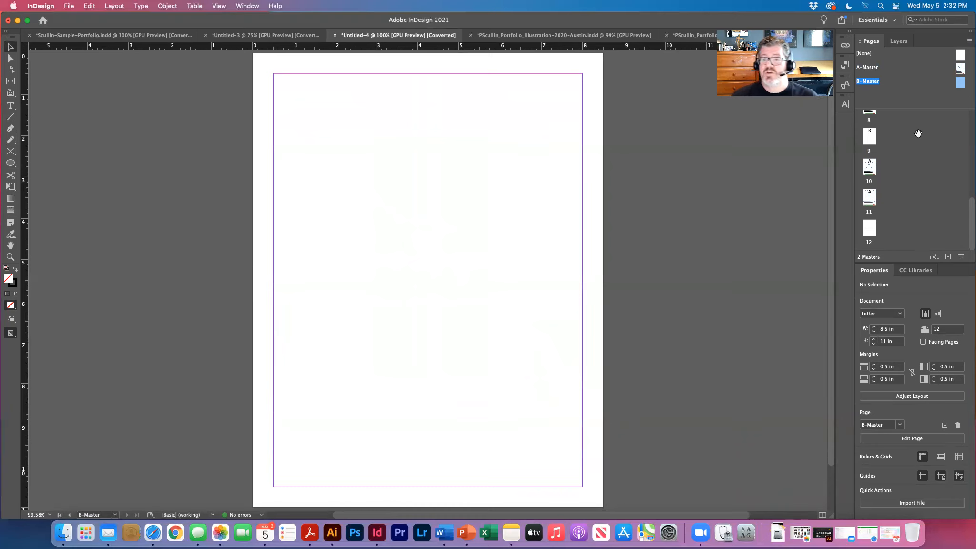
scroll(924, 183, "up", 5)
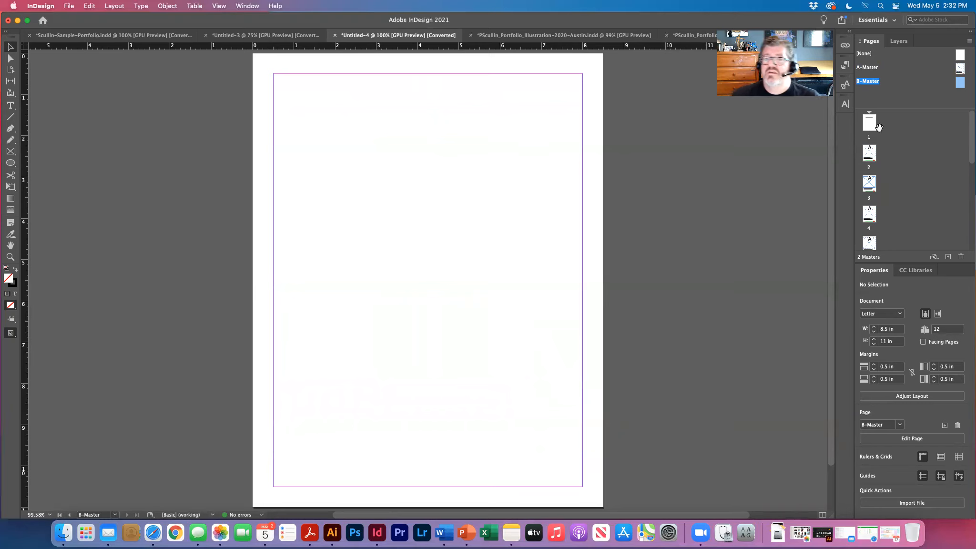
- Apply the [None] master to page 1 and display page 1 at 125% zoom
left_click(961, 54)
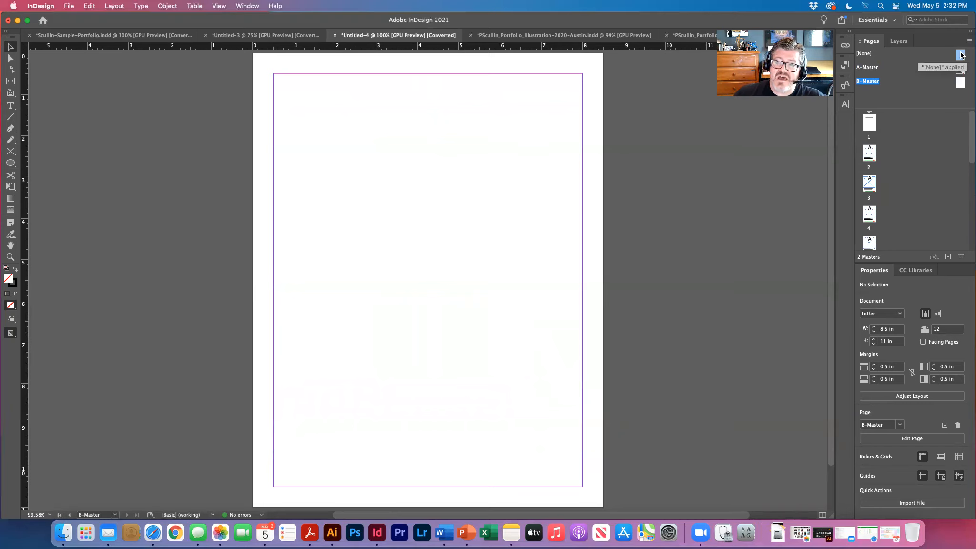
left_click_drag(958, 55, 870, 123)
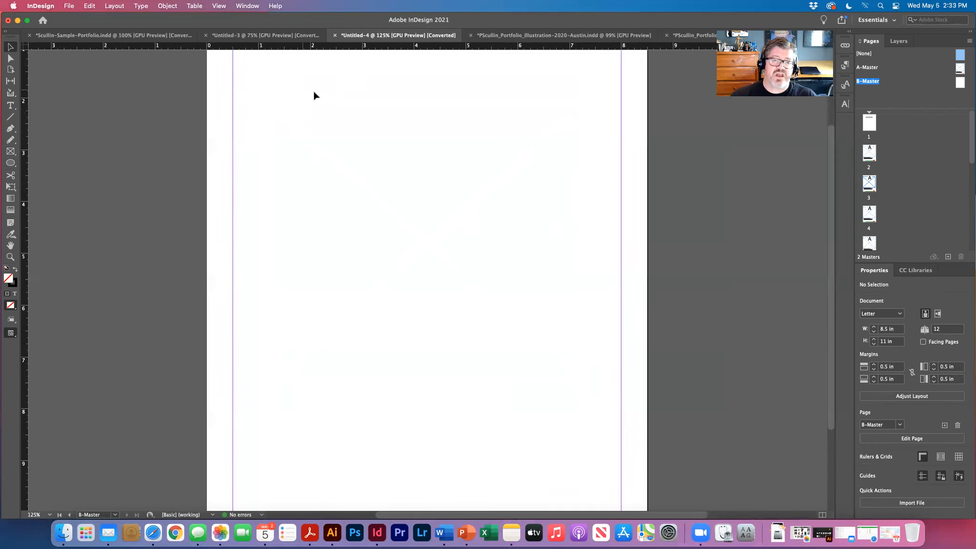
key("super+equal")
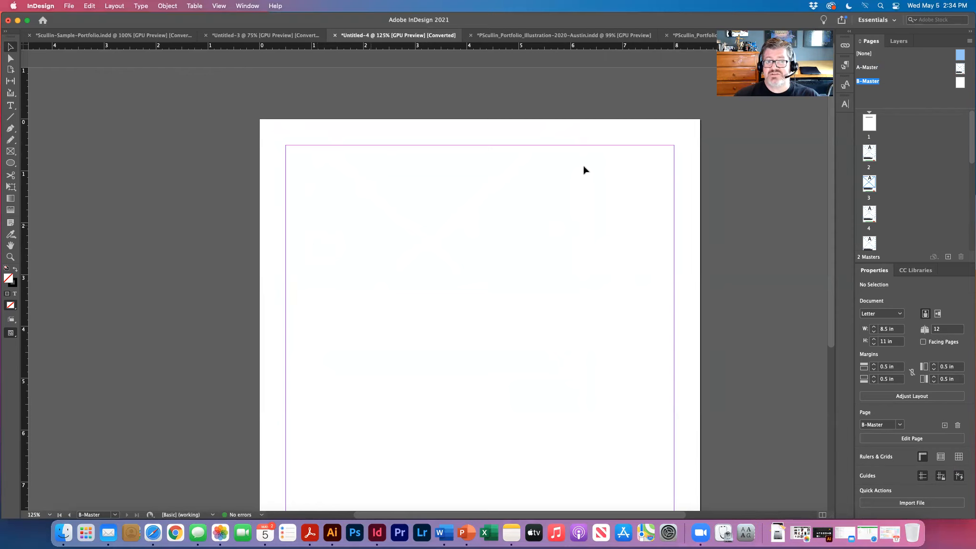
left_click(868, 124)
double_click(869, 124)
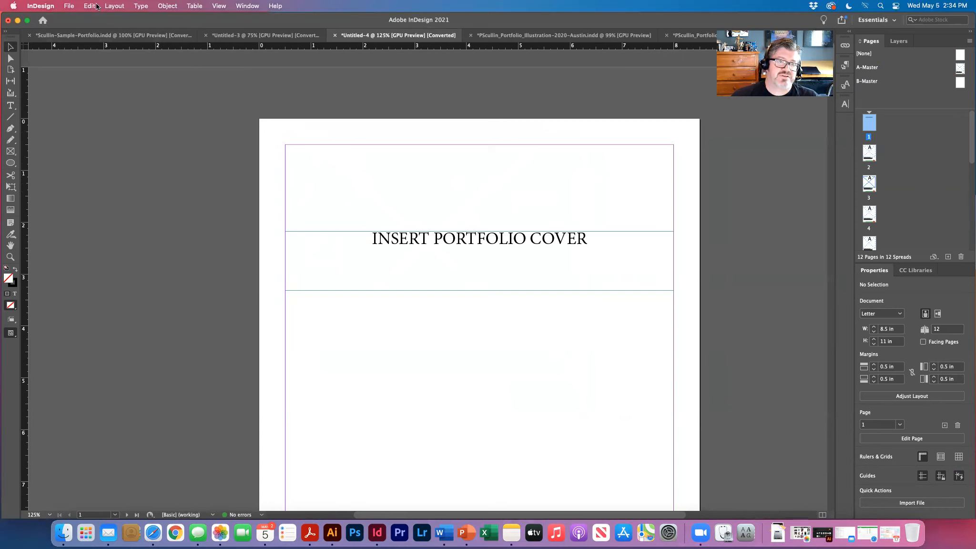
- Open Document Setup and set all four margins to 0.25 in
left_click(112, 5)
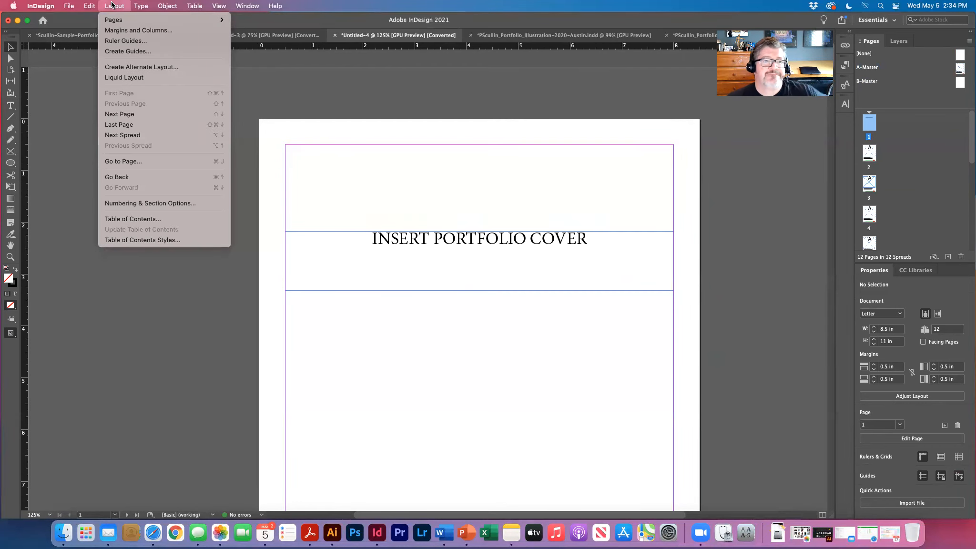
mouse_move(64, 7)
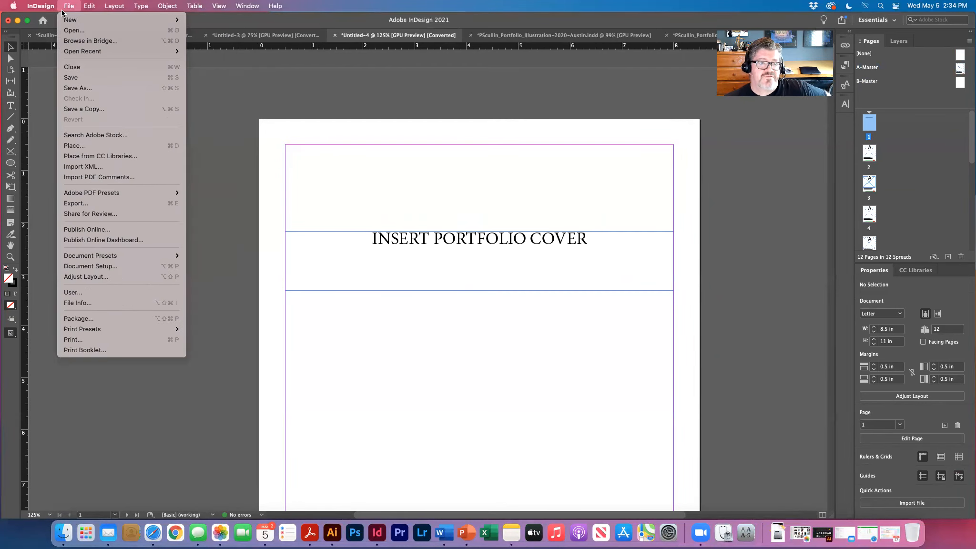
left_click(115, 266)
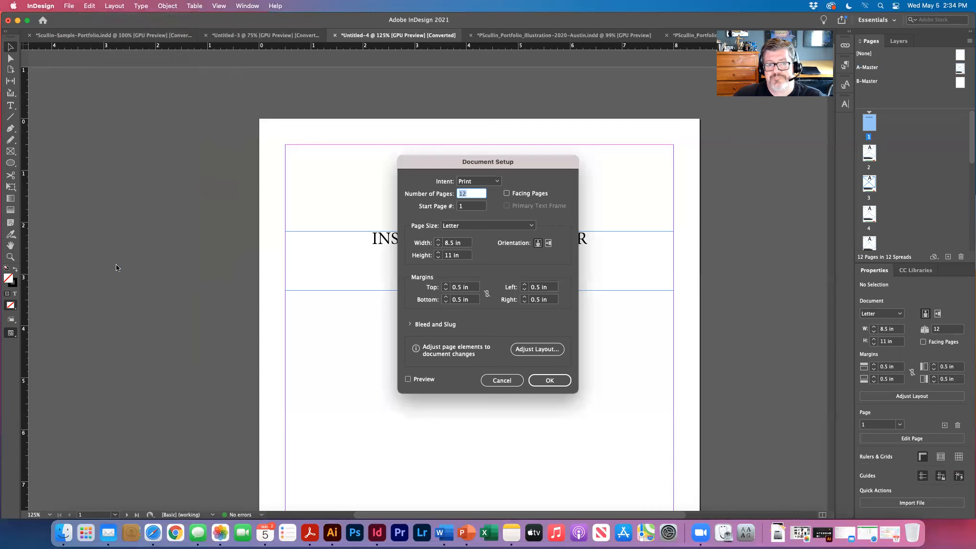
left_click_drag(449, 162, 681, 139)
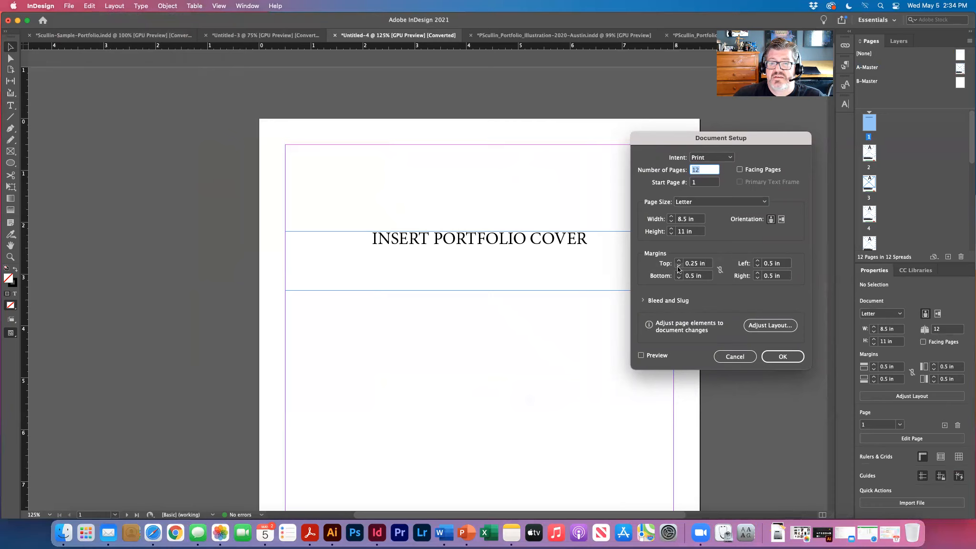
left_click(721, 271)
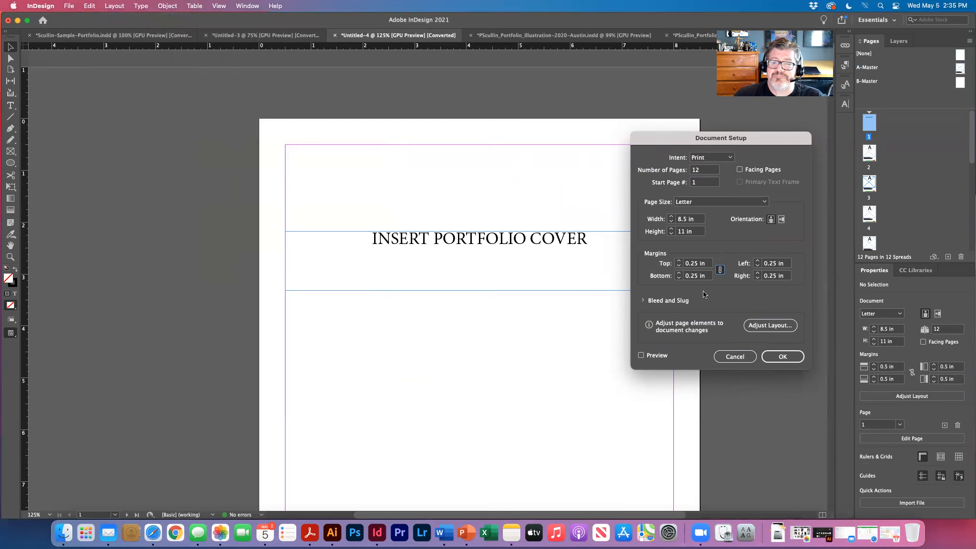
- Set a linked 0.125 in bleed on all sides and confirm the document setup
left_click(643, 301)
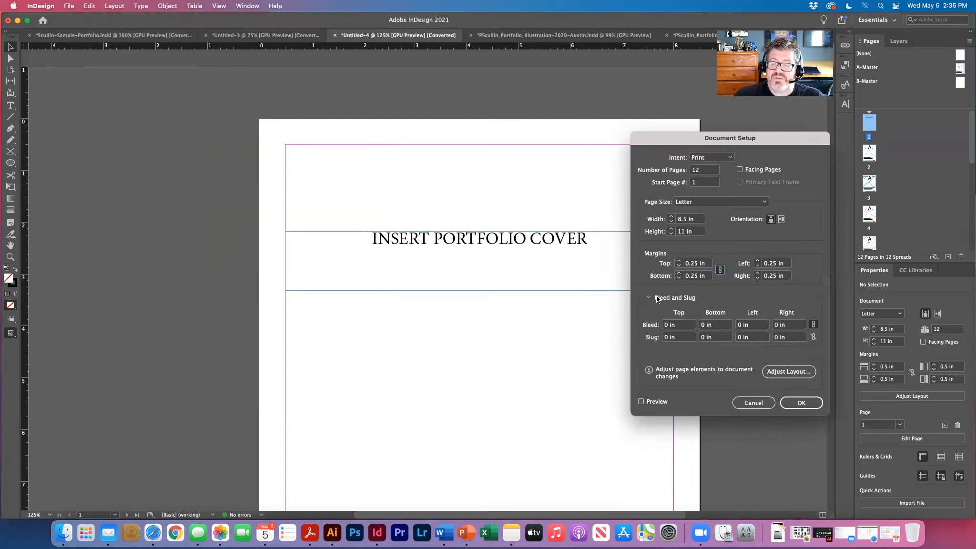
left_click(666, 326)
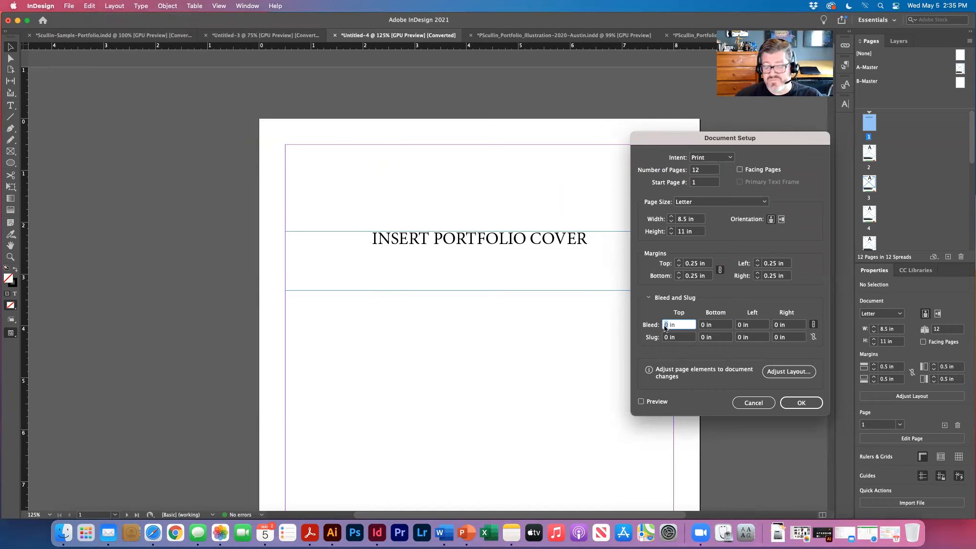
type("3125")
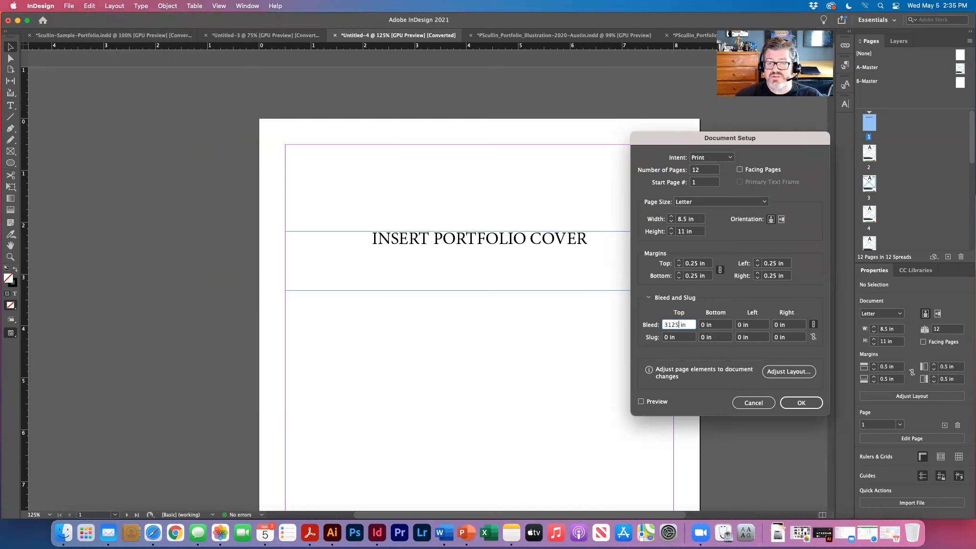
key("Tab")
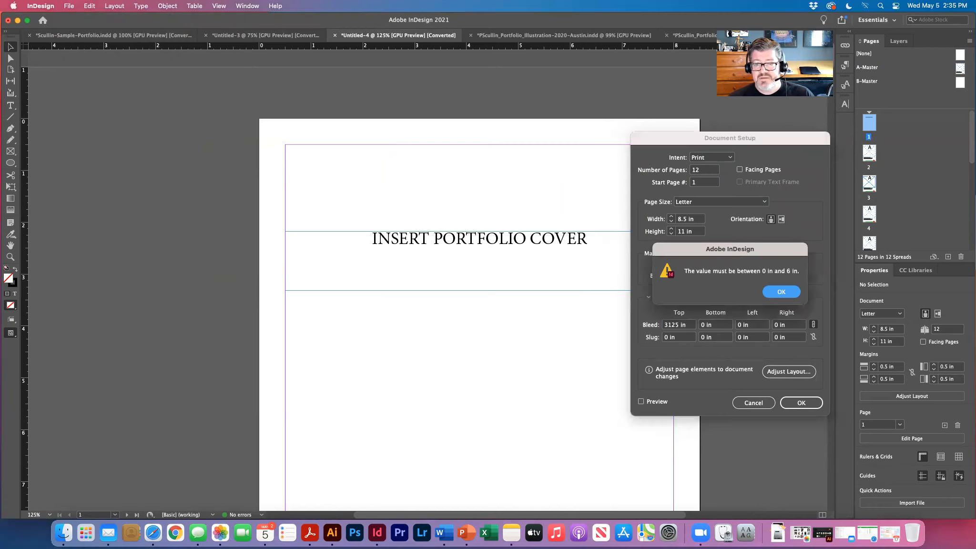
left_click(781, 292)
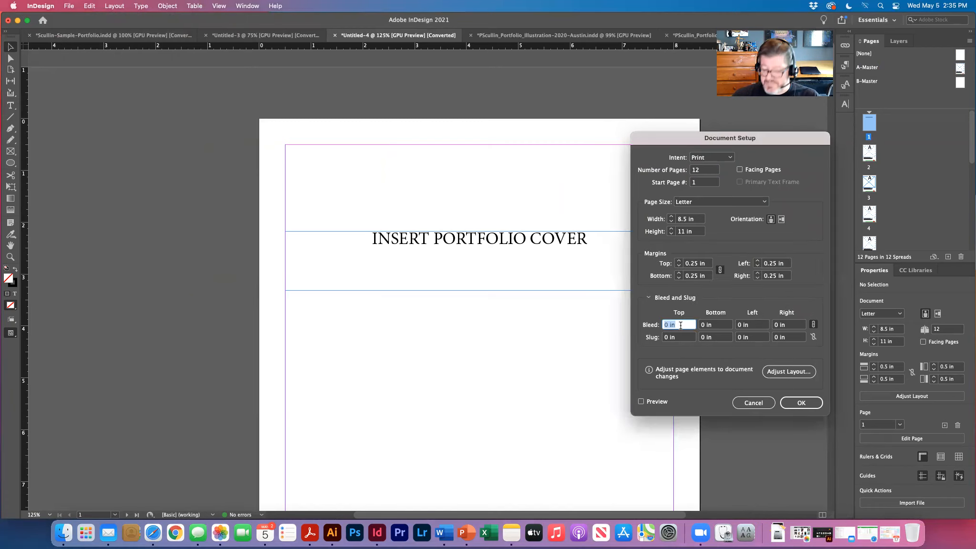
type(".125")
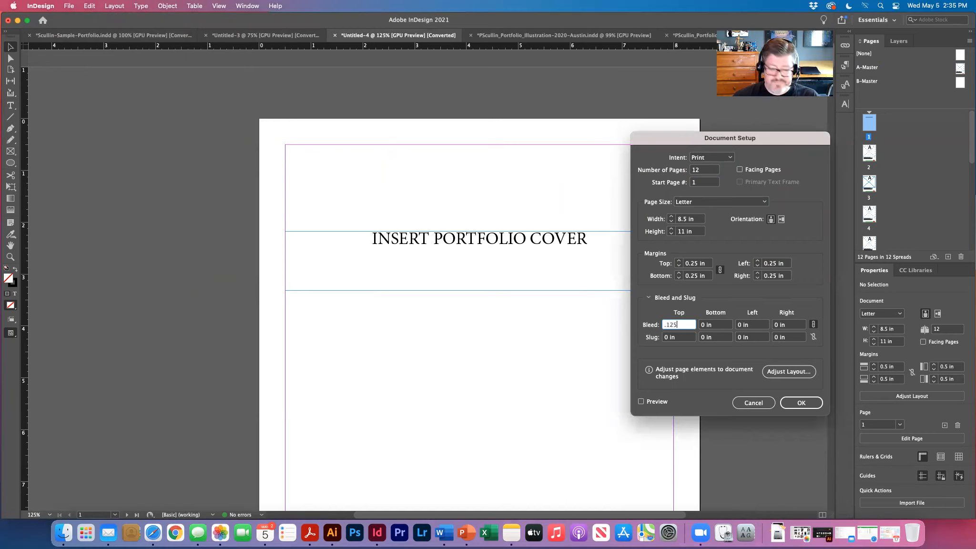
key("Tab")
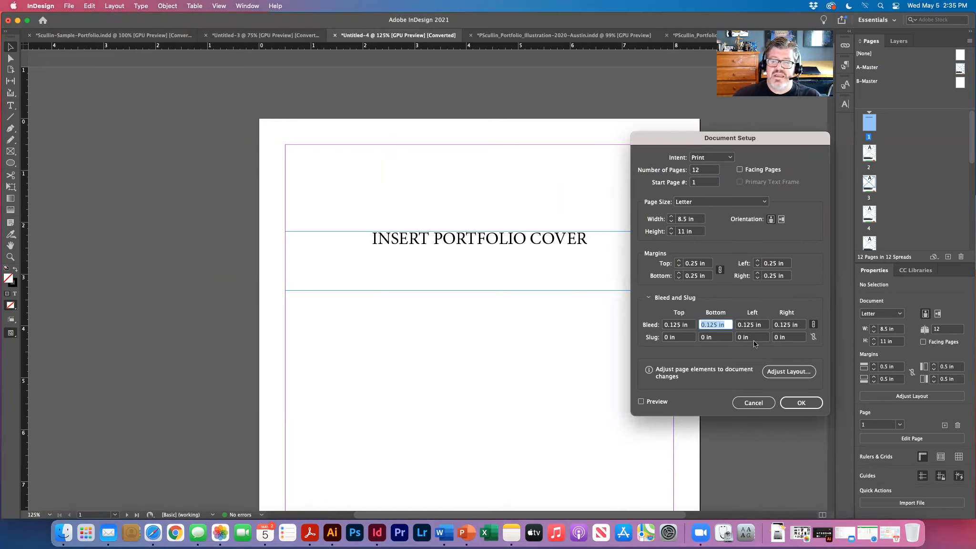
left_click(803, 403)
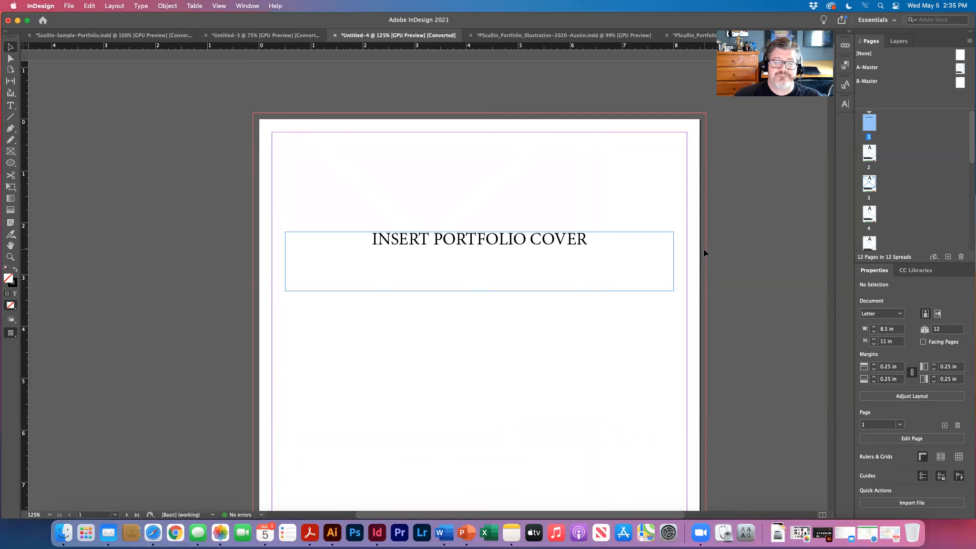
- Draw an empty rectangle frame covering page 1 out to the bleed
key("super+minus")
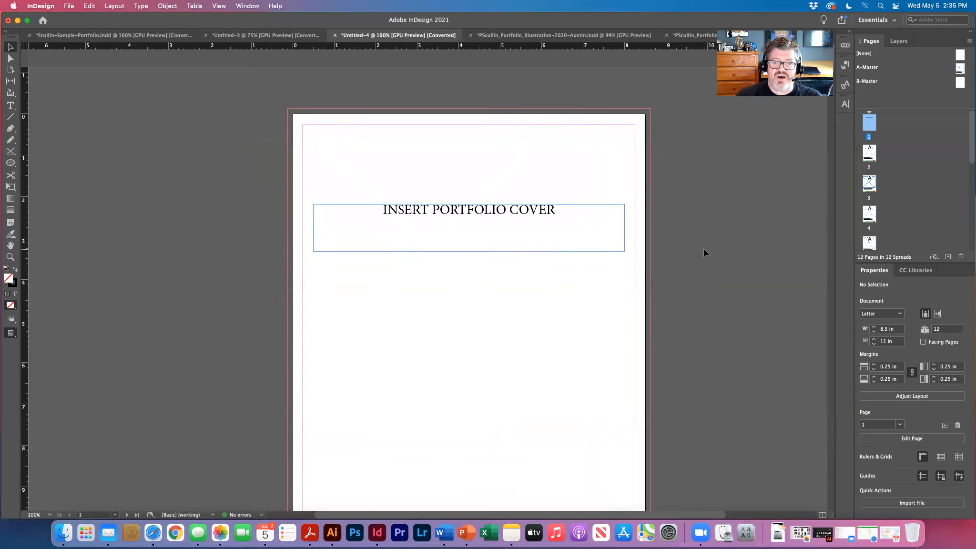
key("super+0")
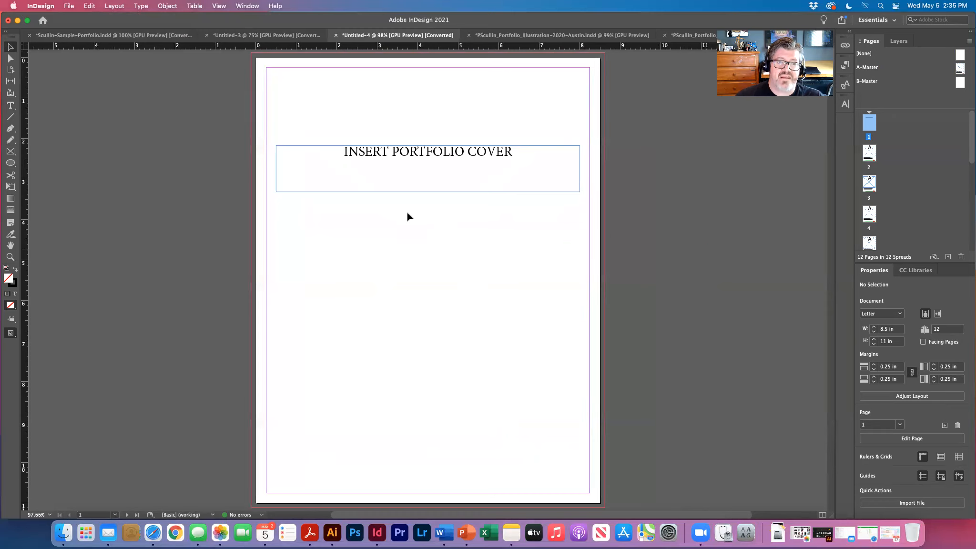
left_click(11, 152)
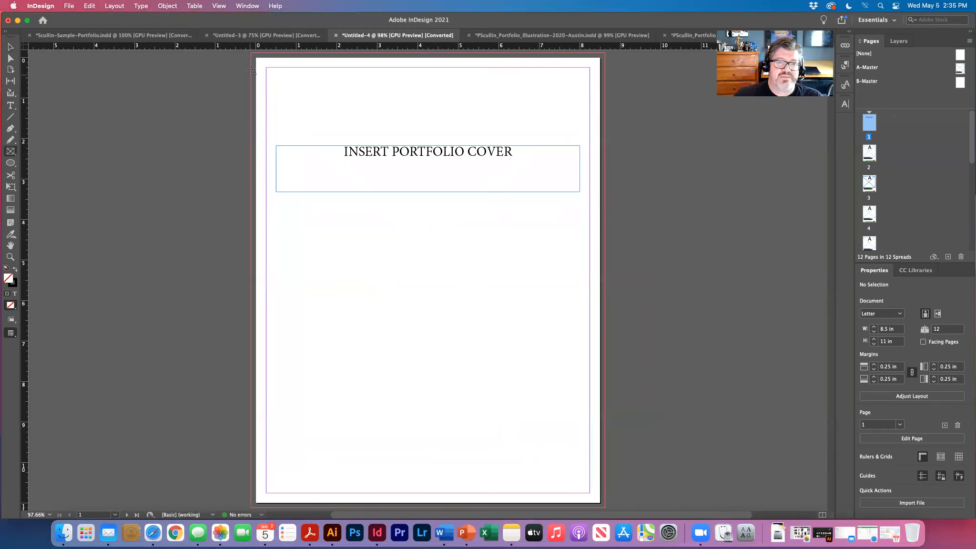
left_click_drag(252, 54, 606, 509)
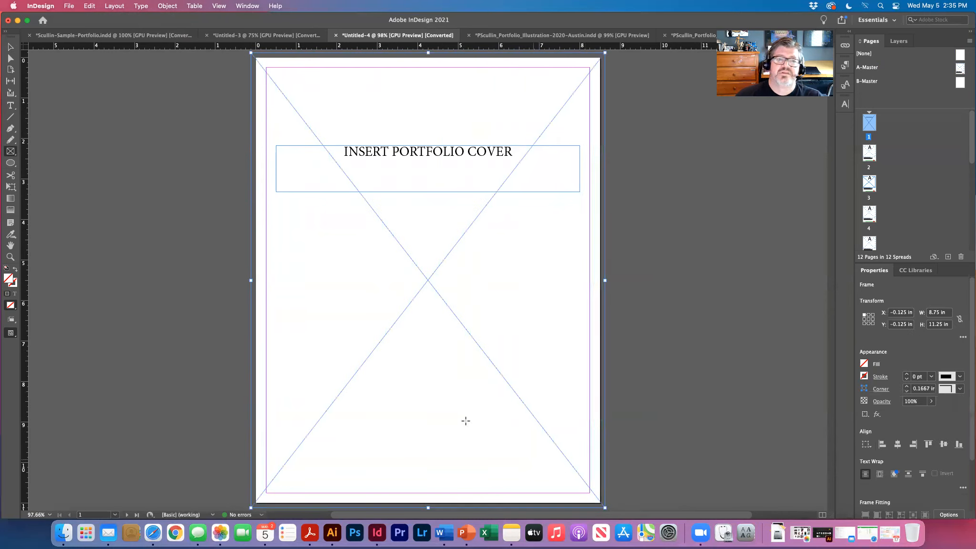
- Place the 2015 graphics portfolio PDF into the 8.75 × 11.25 in frame
left_click(69, 6)
left_click(112, 146)
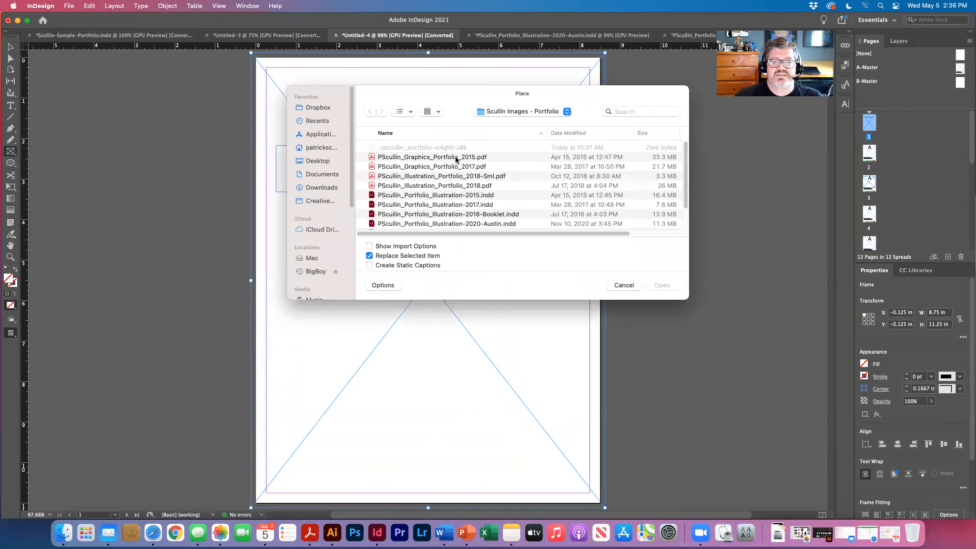
left_click(456, 159)
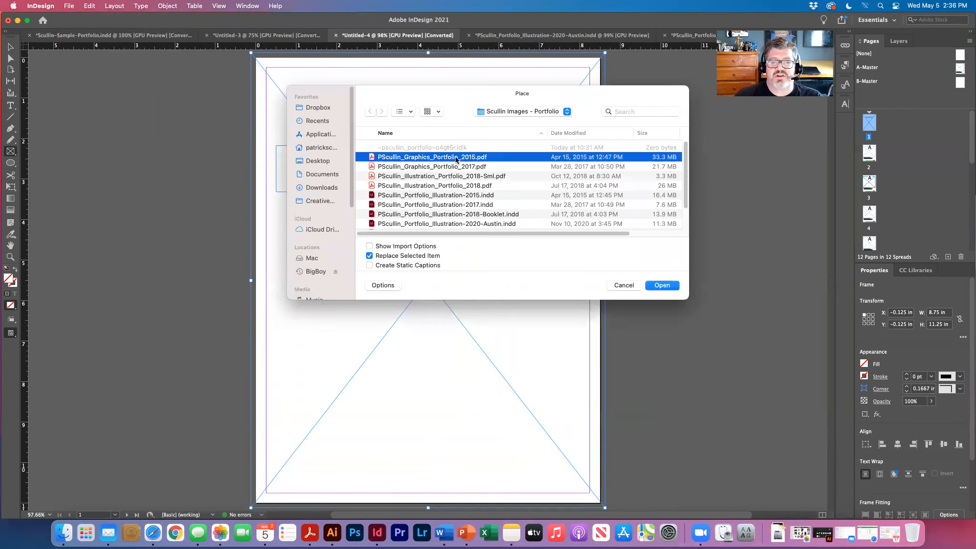
left_click(662, 285)
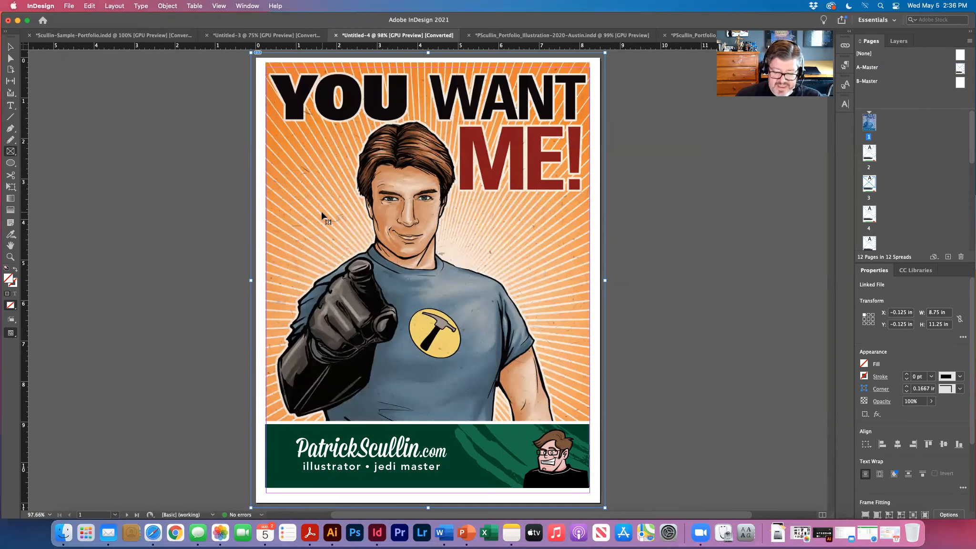
key("super+minus")
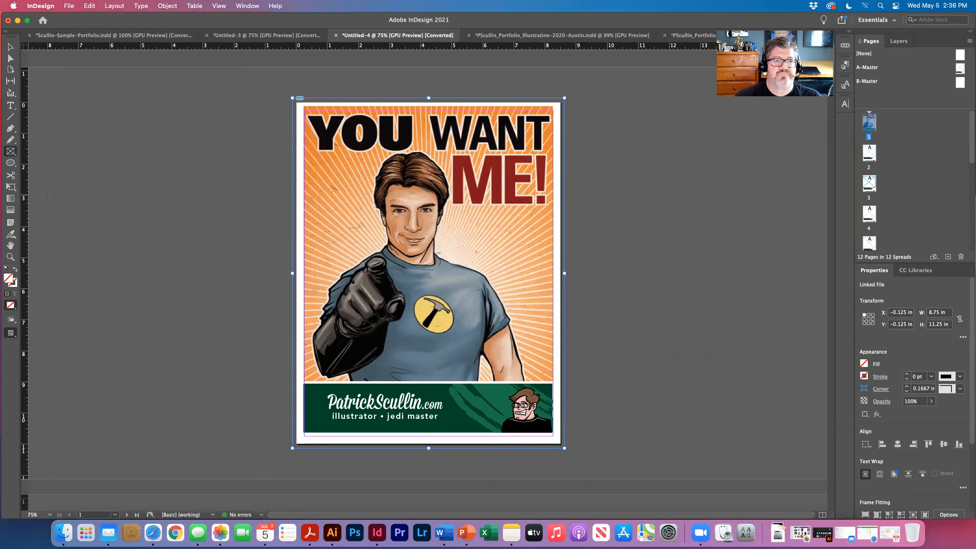
- Scale and reposition the poster image to about 9.4 × 11.94 in, filling the bleed
left_click(11, 59)
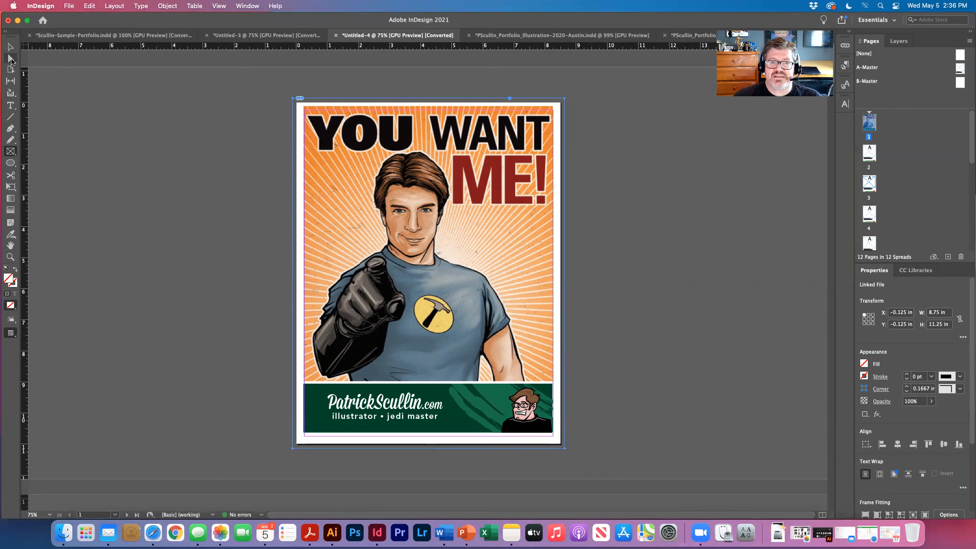
left_click(321, 164)
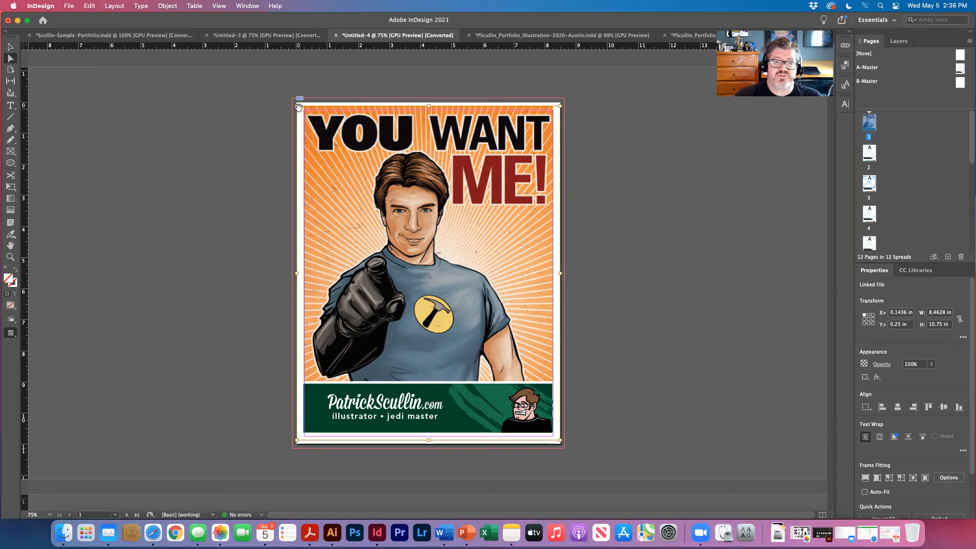
left_click_drag(296, 106, 281, 89)
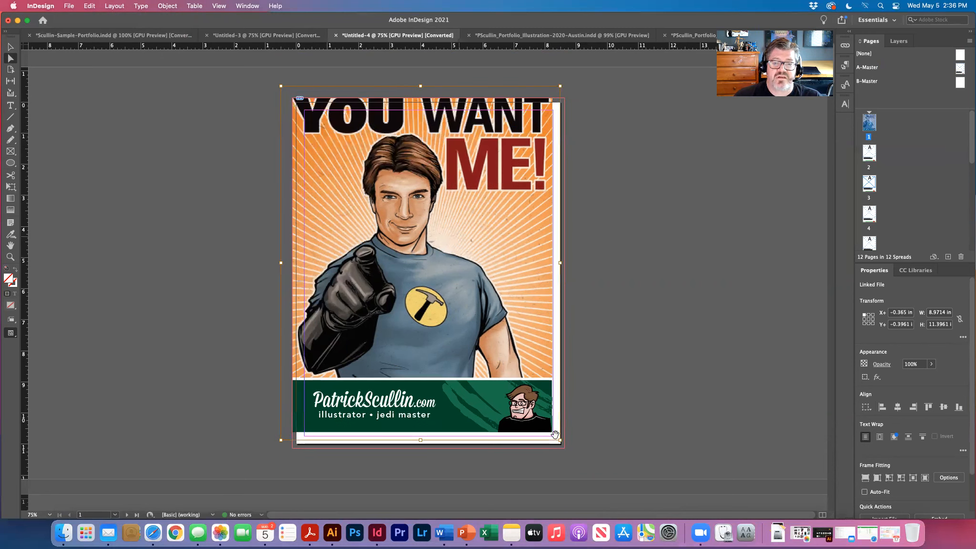
left_click_drag(560, 441, 575, 460)
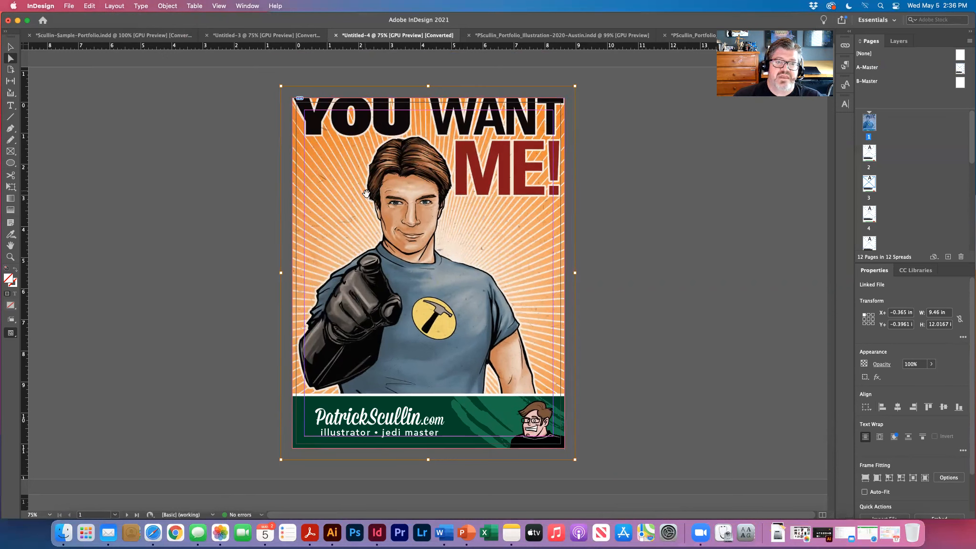
left_click_drag(336, 124, 339, 138)
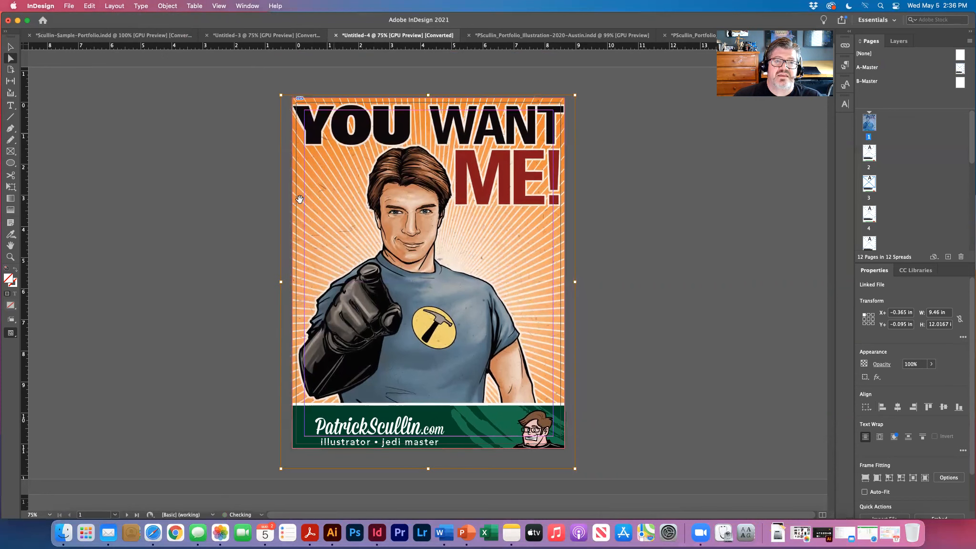
left_click_drag(279, 93, 280, 96)
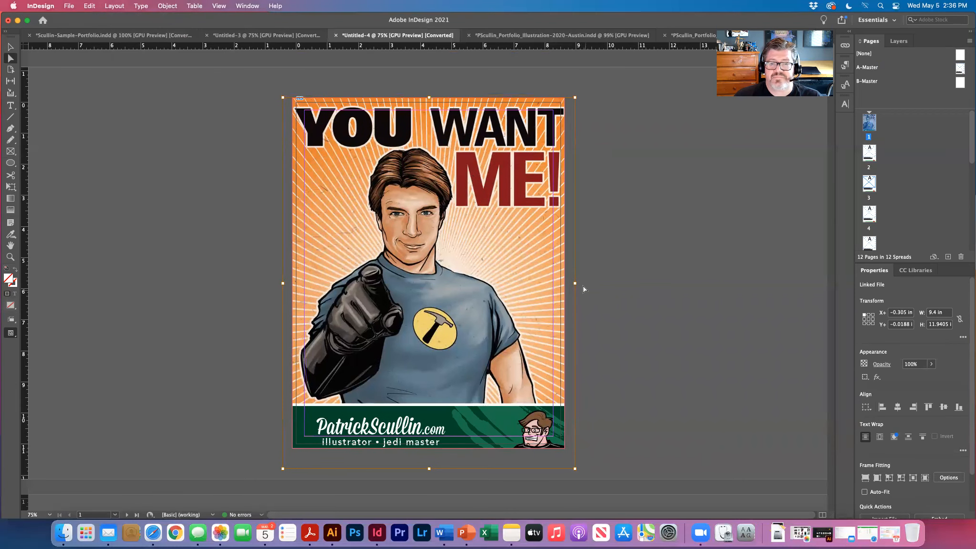
left_click(13, 259)
left_click_drag(251, 87, 419, 208)
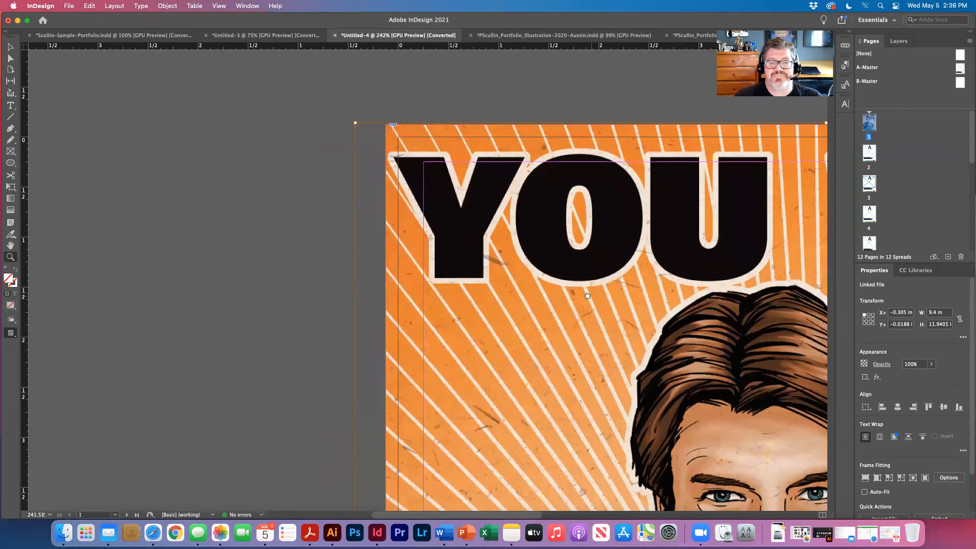
- Shrink the poster image to about 8.81 × 11.19 in and move it inside the page edges
scroll(333, 176, "right", 5)
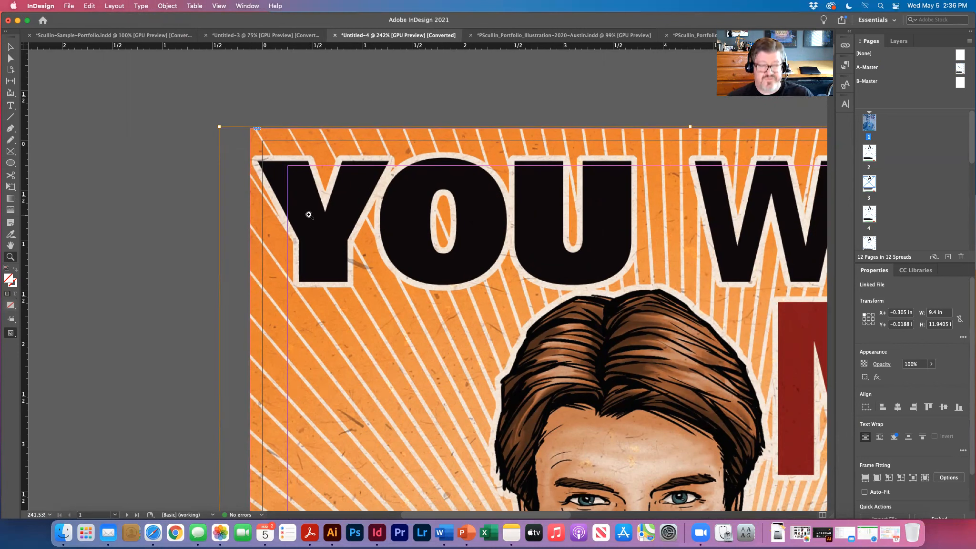
left_click(11, 59)
left_click_drag(388, 299, 418, 305)
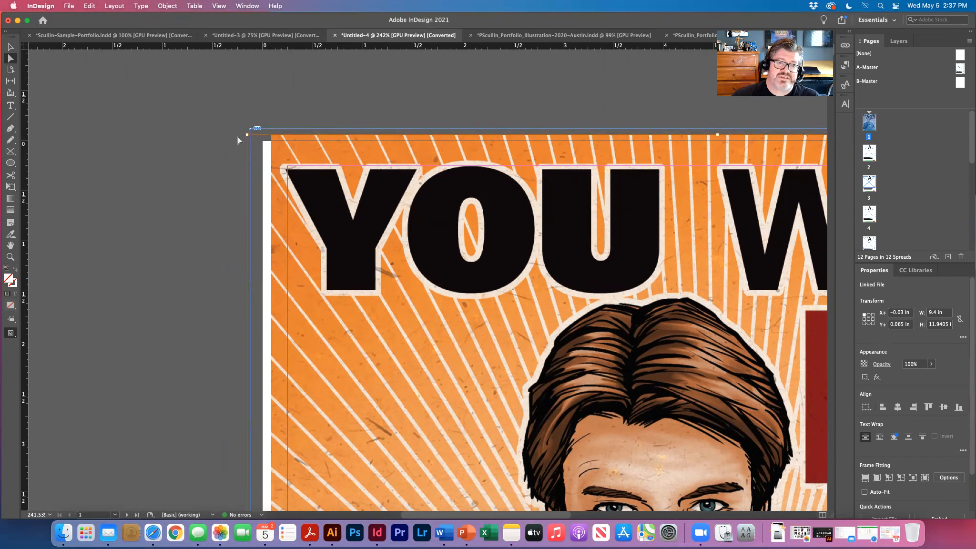
left_click_drag(355, 213, 318, 215)
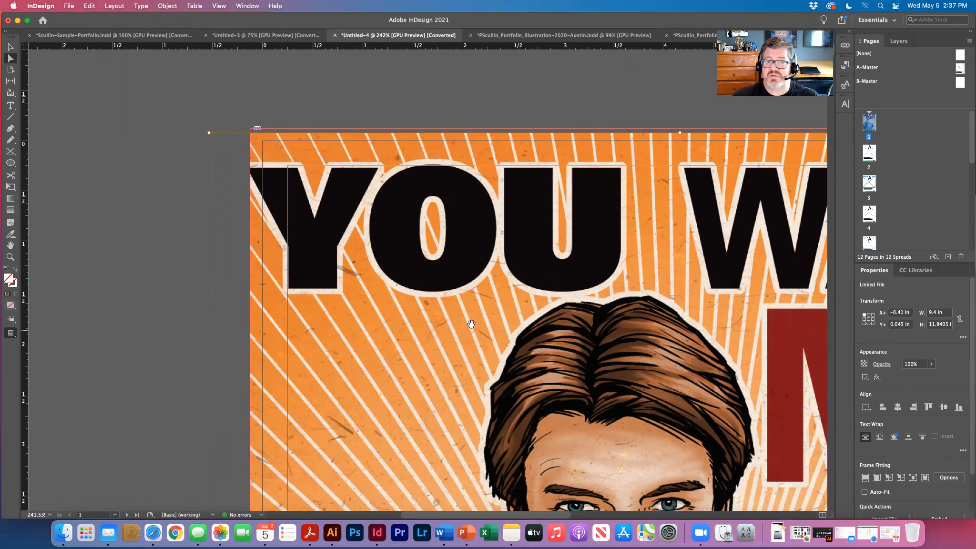
left_click_drag(334, 238, 338, 233)
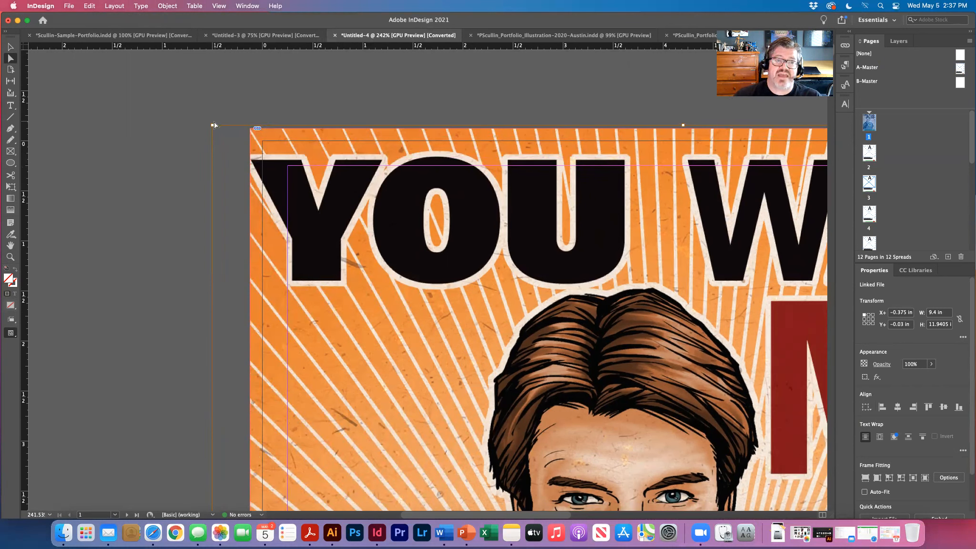
left_click_drag(227, 137, 272, 201)
left_click_drag(357, 299, 361, 265)
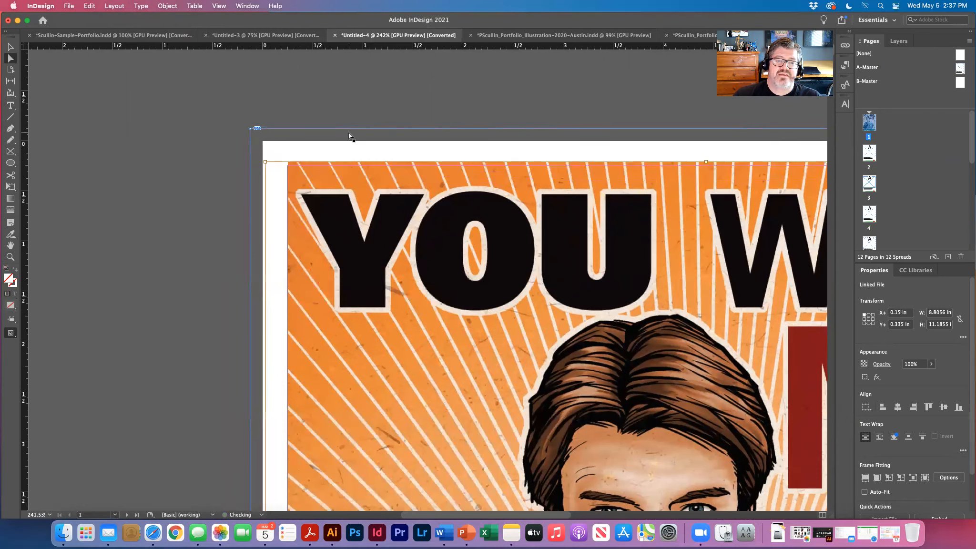
left_click_drag(347, 197, 347, 209)
left_click(359, 114)
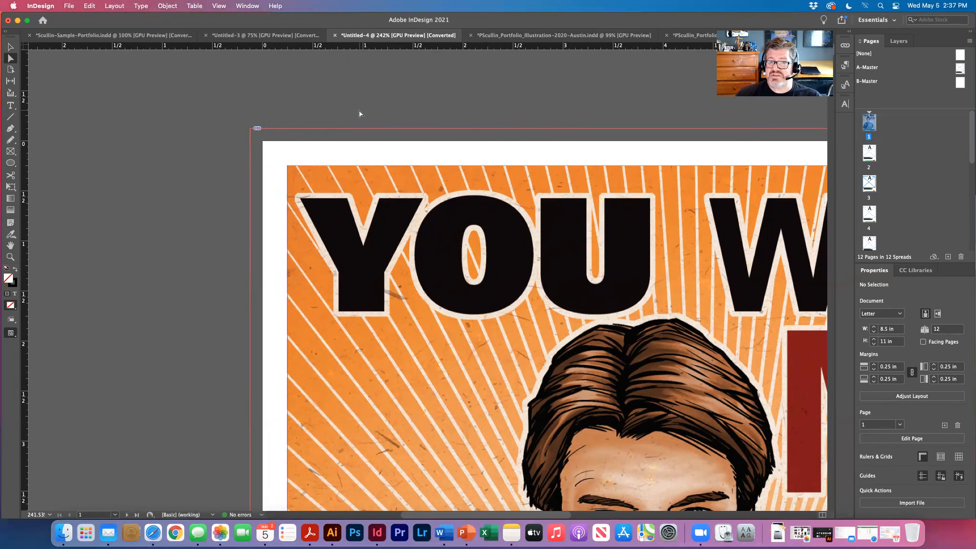
key("super+minus")
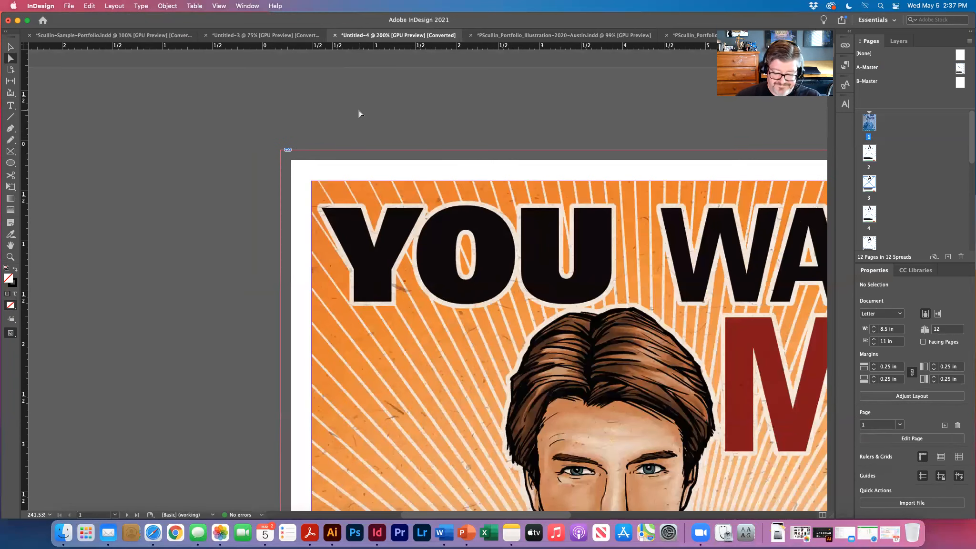
- Fit the page in the window and switch to the PScullin_Portfolio_Illustration-2020-Austin.indd document
key("super+0")
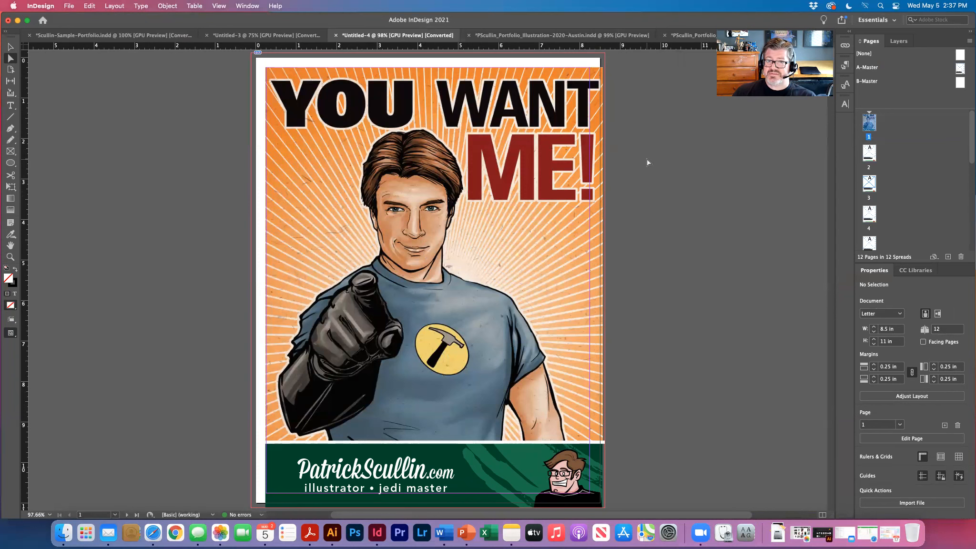
left_click(557, 36)
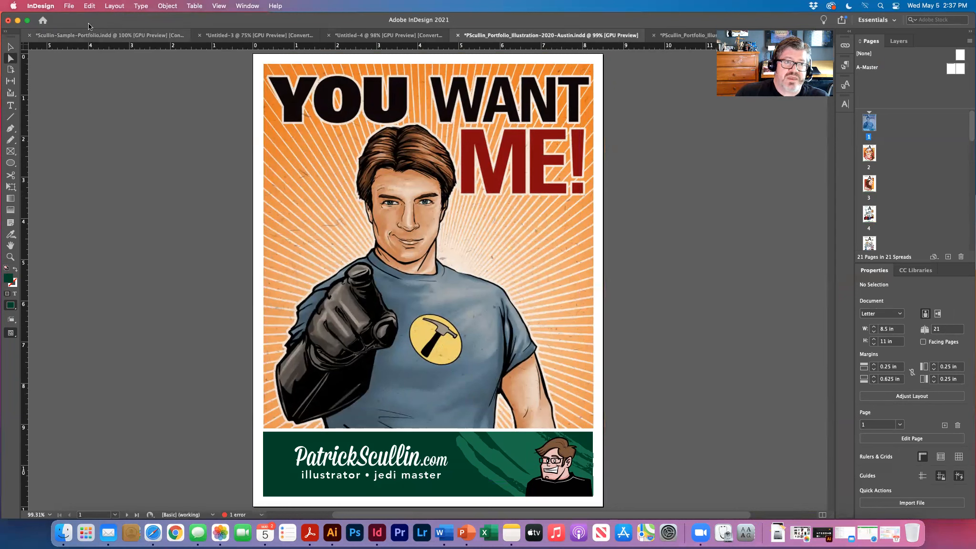
- Begin exporting the portfolio as a PDF with the [Press Quality] Adobe PDF preset
left_click(69, 7)
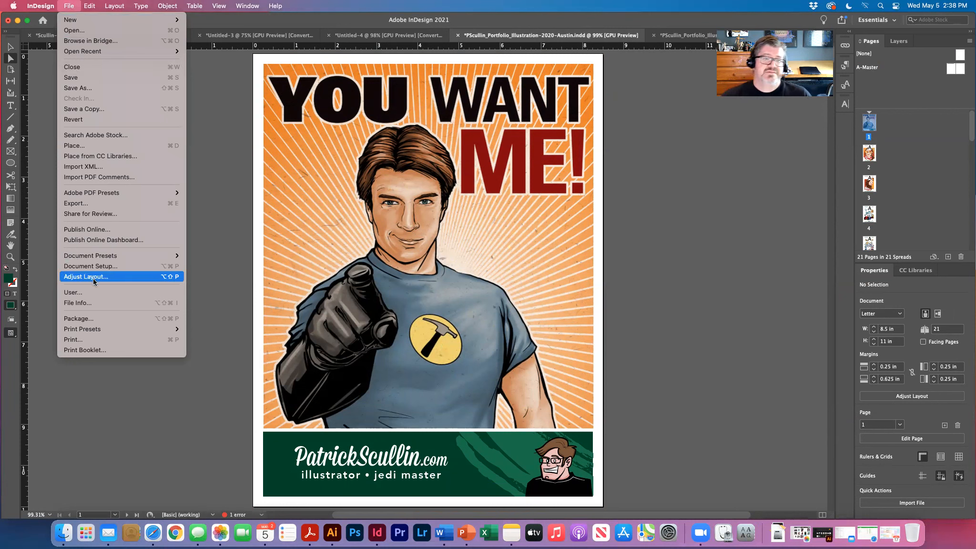
mouse_move(98, 259)
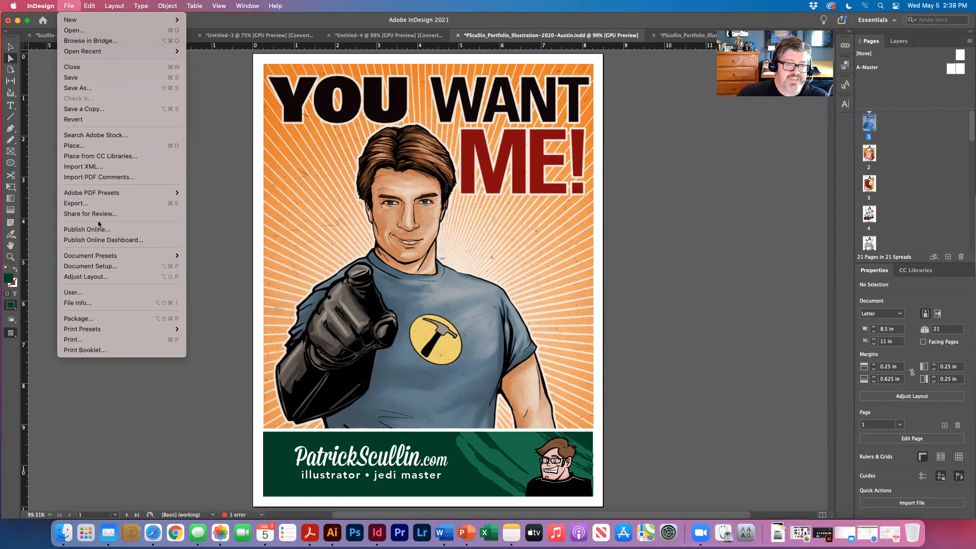
mouse_move(102, 196)
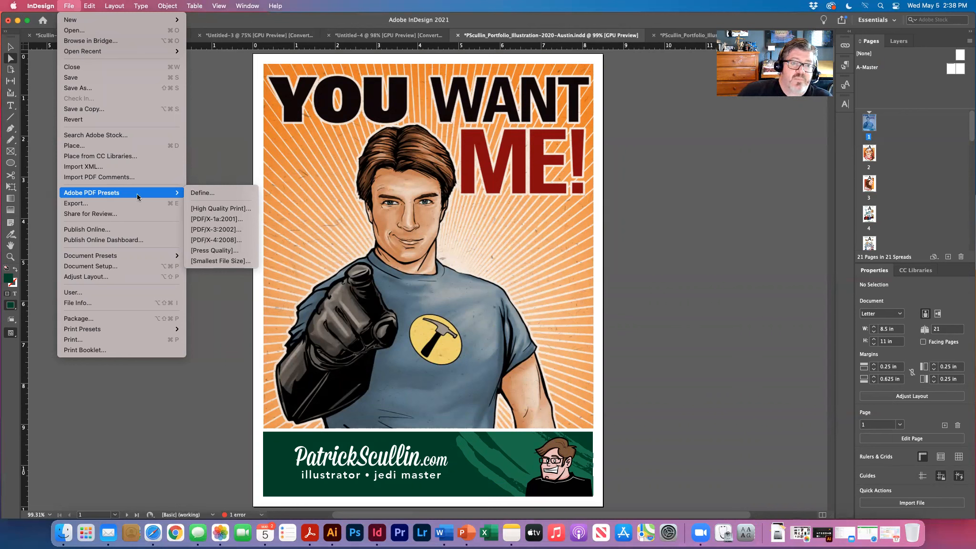
left_click(226, 251)
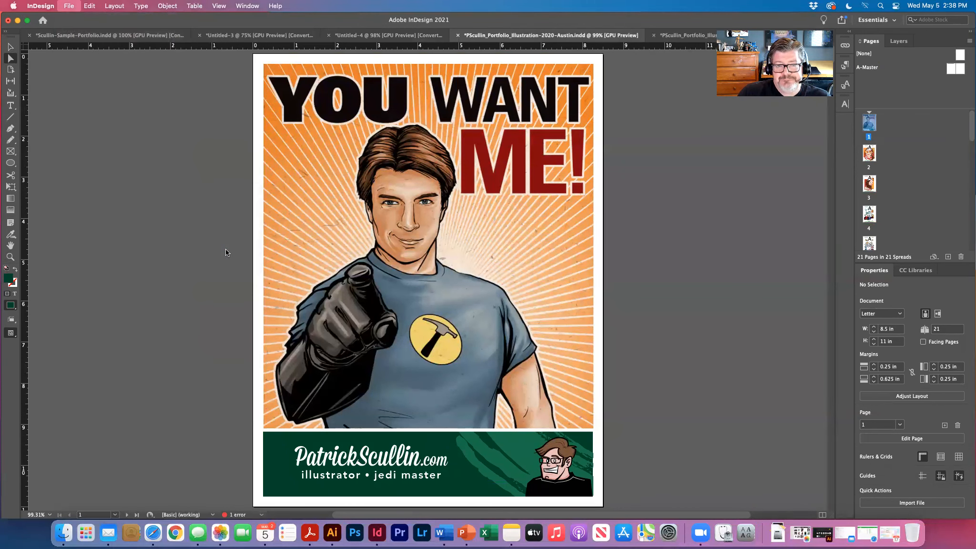
- Save the PDF to the Desktop, bringing up the Press Quality export settings
left_click_drag(369, 109, 311, 100)
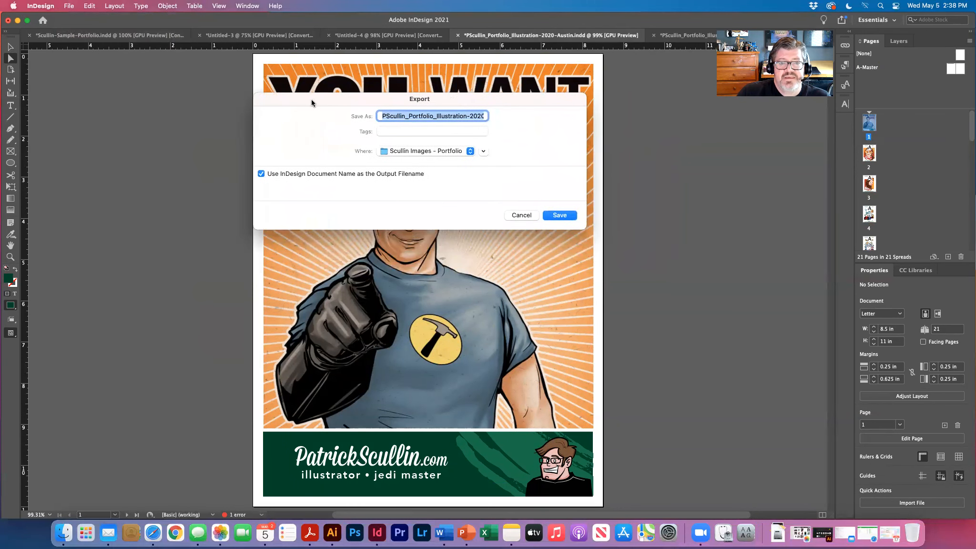
left_click(484, 152)
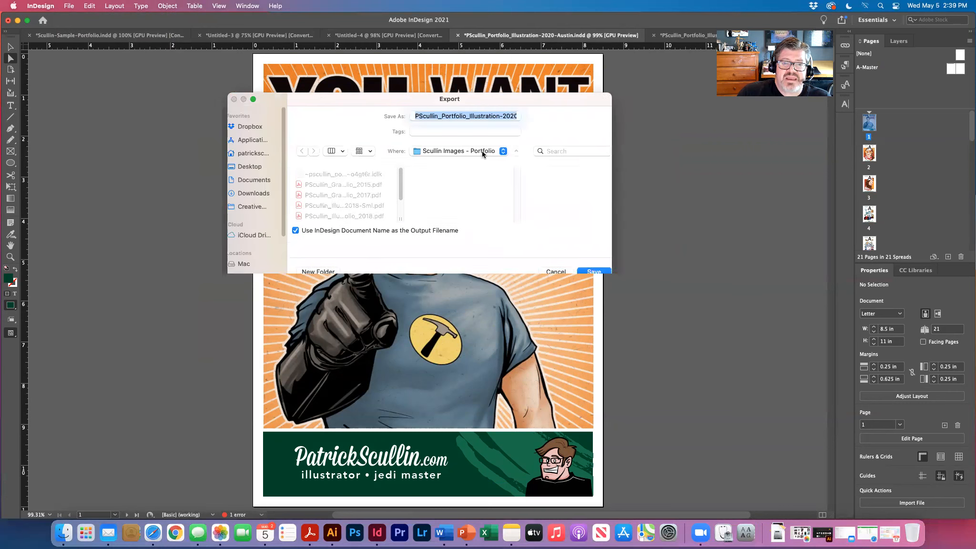
left_click(248, 166)
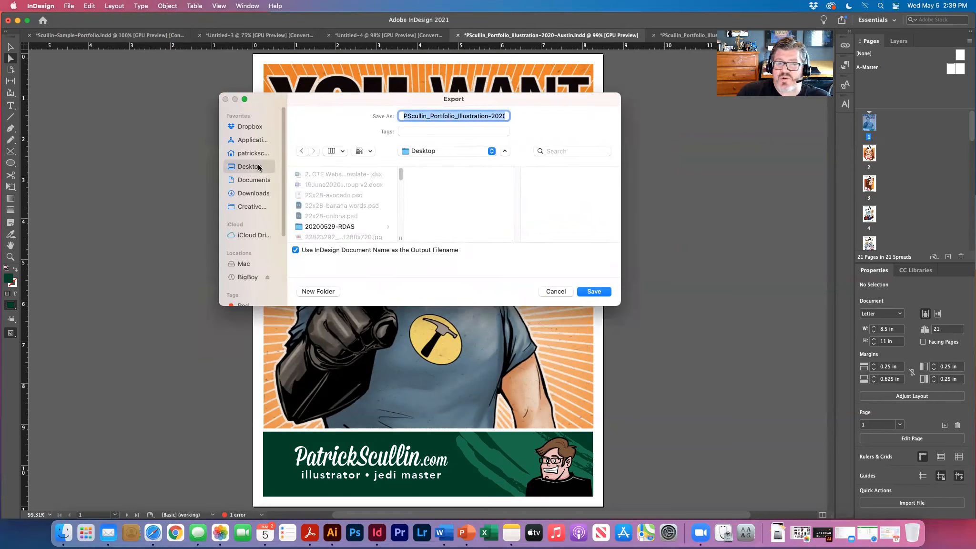
left_click(595, 292)
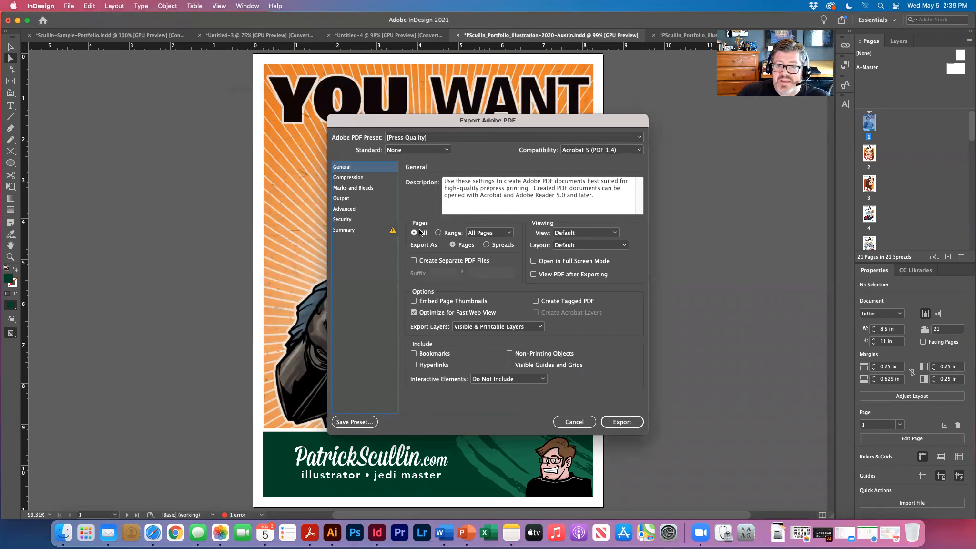
- Review the Compression settings, then go to the Marks and Bleeds page
left_click(362, 179)
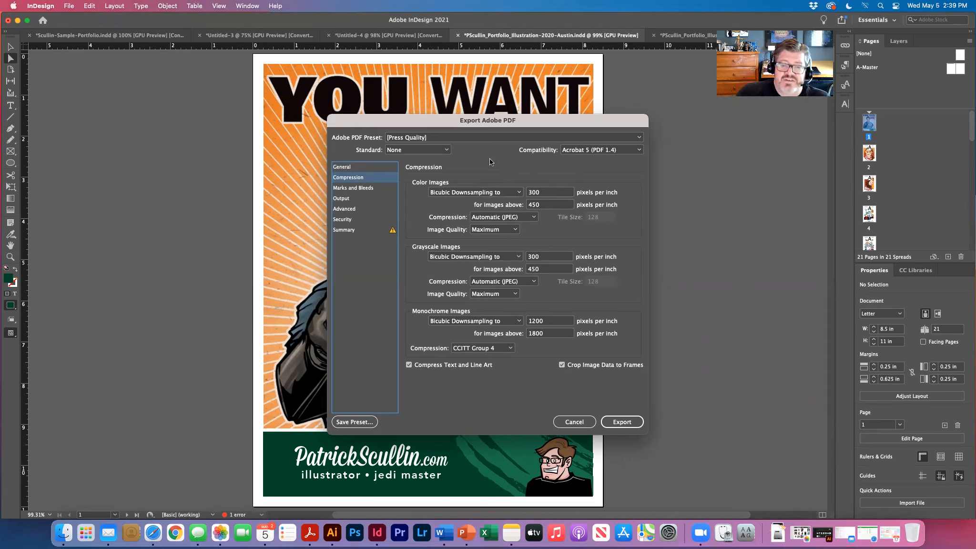
left_click(371, 188)
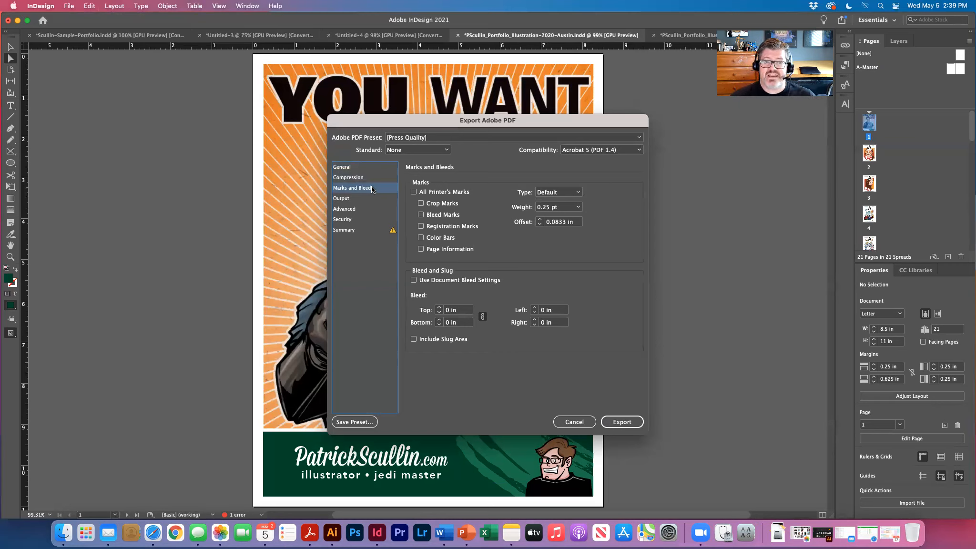
- Turn on crop marks and set linked bleeds to 0.125 in, then cancel the export
left_click(421, 203)
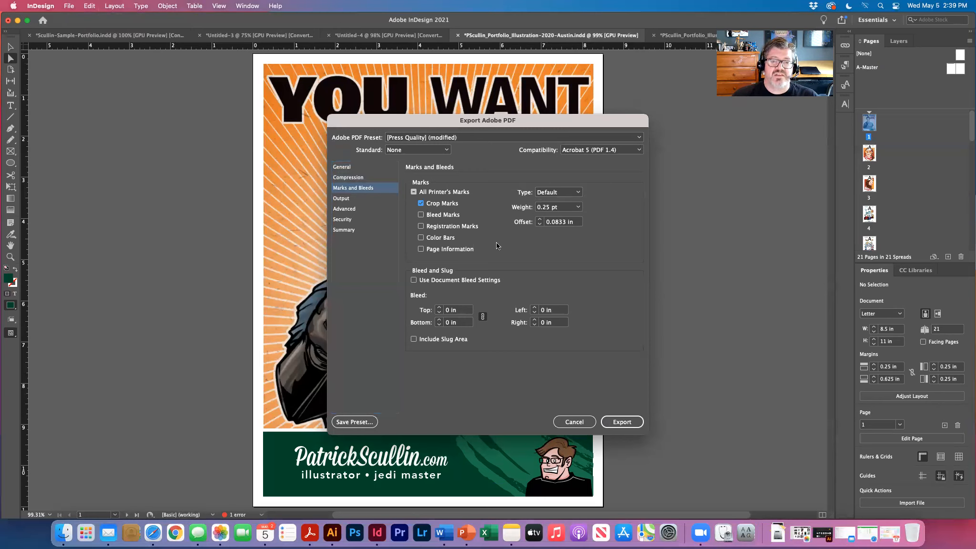
left_click(440, 308)
left_click(439, 307)
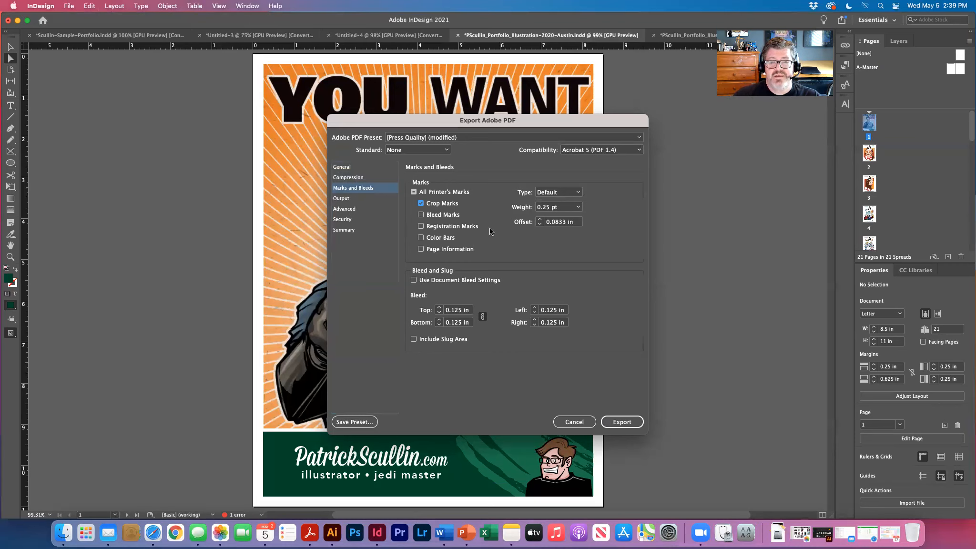
left_click(575, 423)
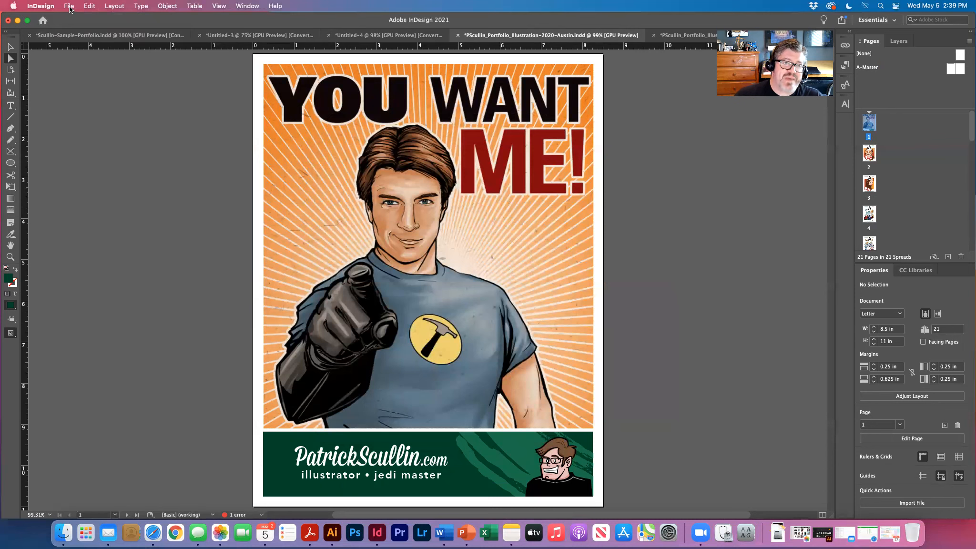
- Choose File > Package to bring up the document's package summary
left_click(69, 6)
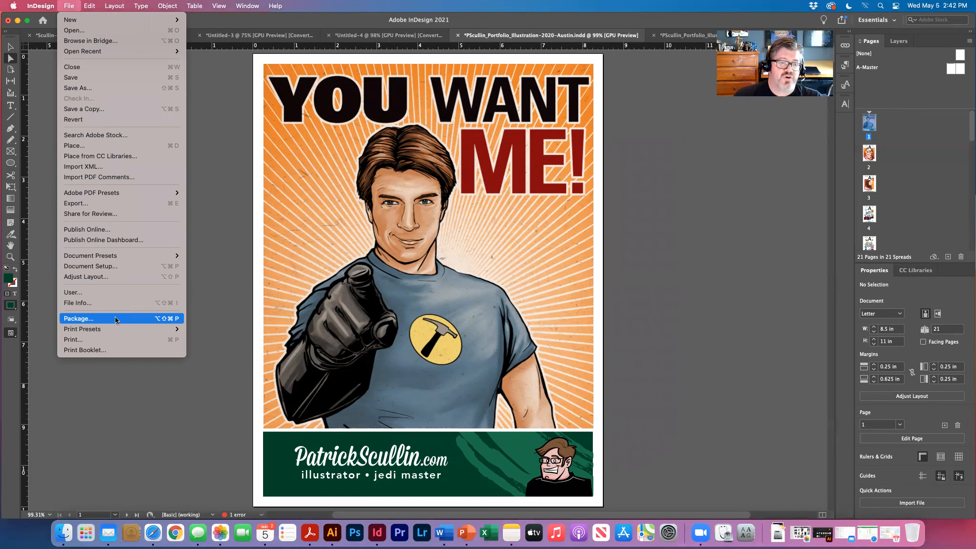
left_click(116, 318)
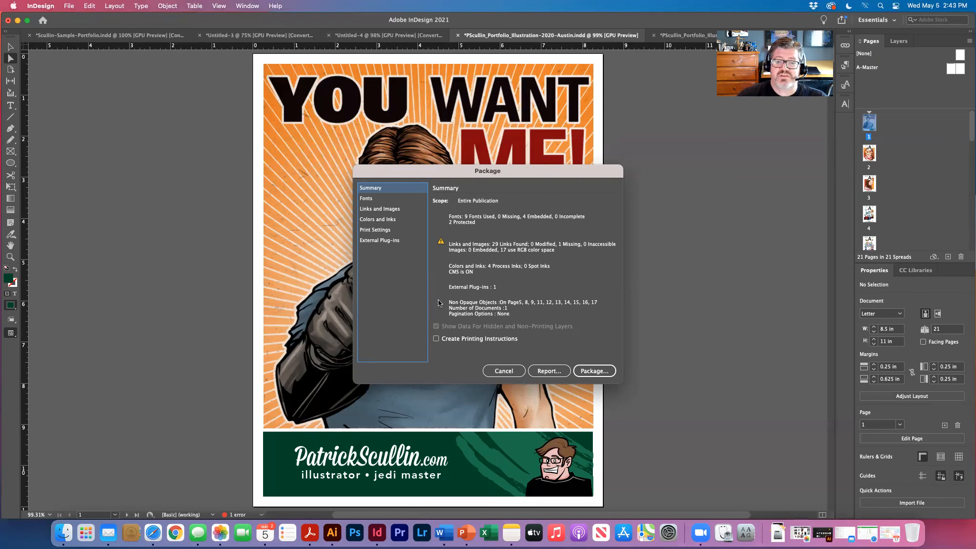
- Close the Package summary listing 9 fonts and 29 links with 1 missing
left_click(506, 370)
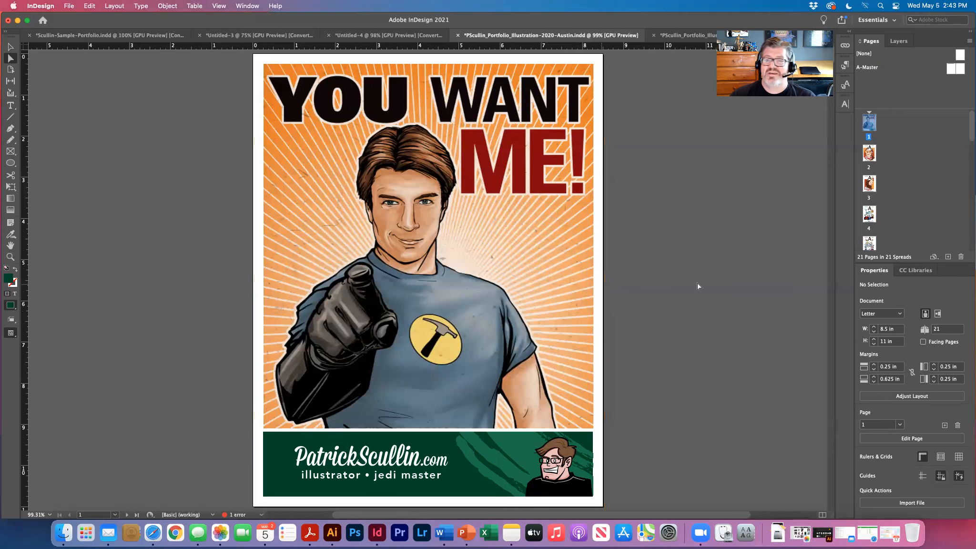
- Display page 3, the sunglasses portrait, from the Pages panel thumbnail
double_click(869, 185)
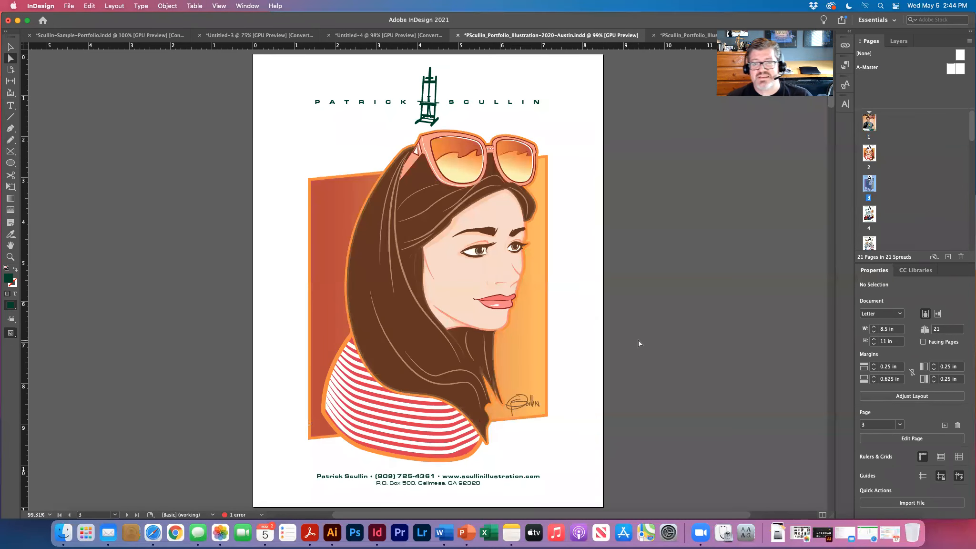